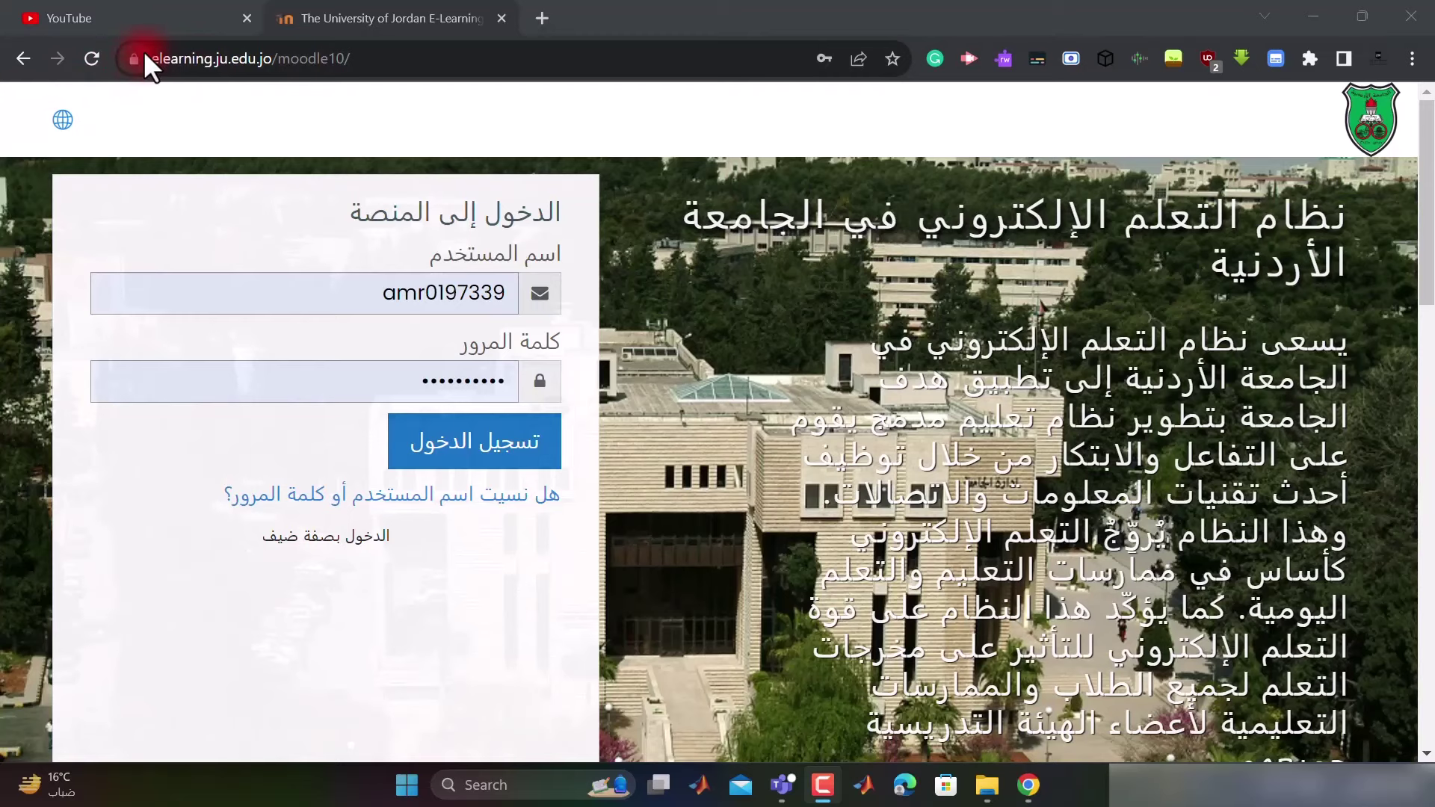
# Step: Search Google for 'elearning ju' in a new Chrome tab
pyautogui.click(545, 21)
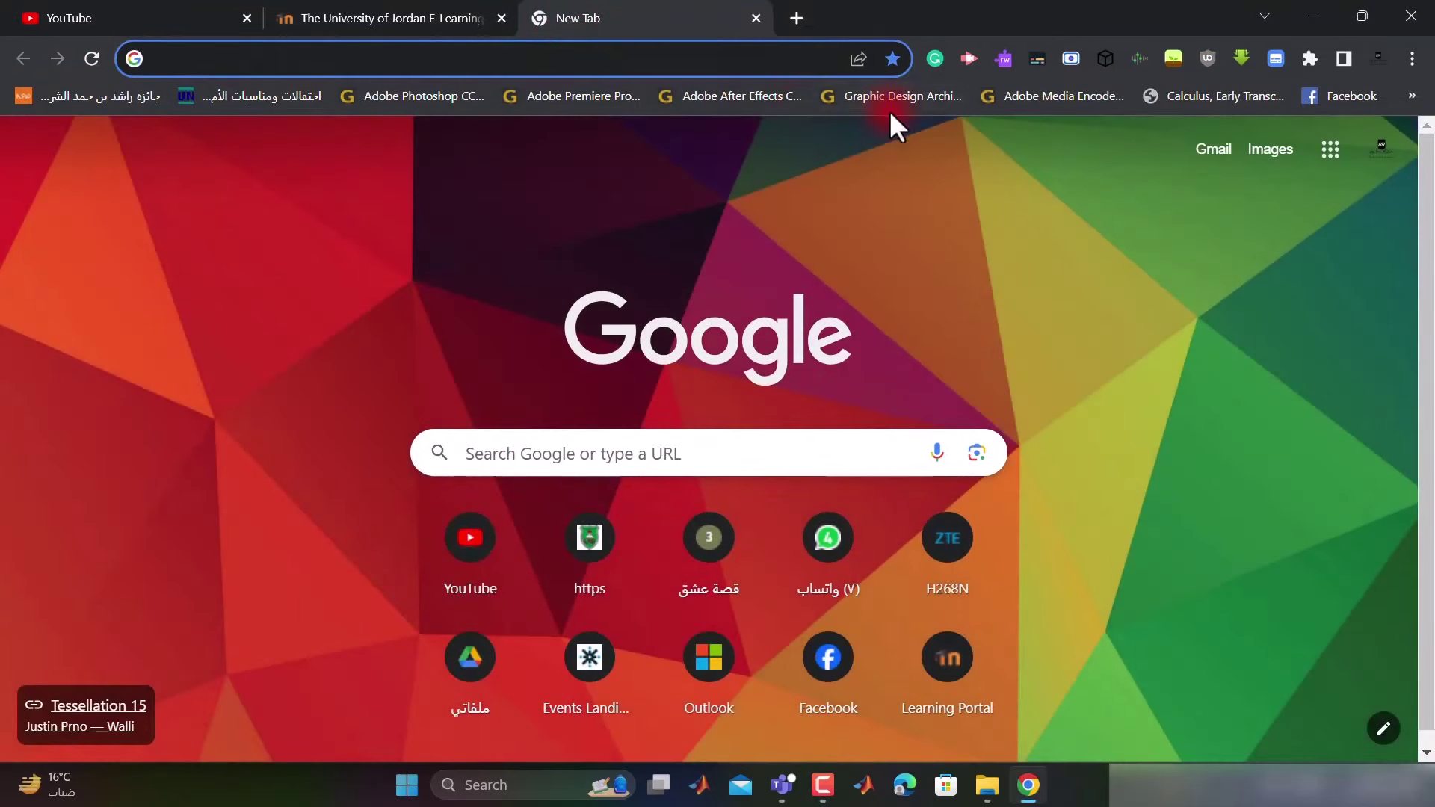
pyautogui.write('تم')
pyautogui.press('BackSpace')
pyautogui.press('BackSpace')
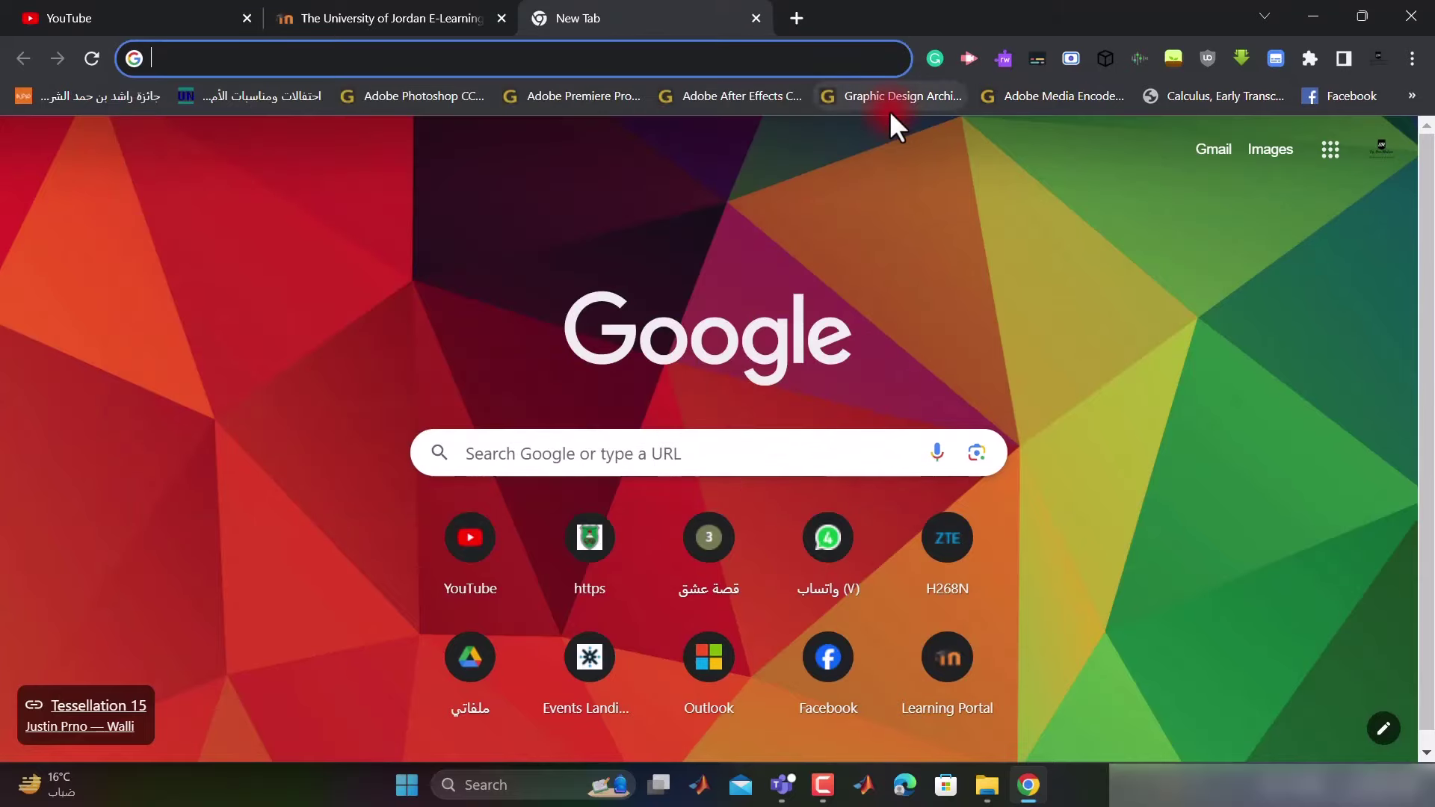
pyautogui.write('ele')
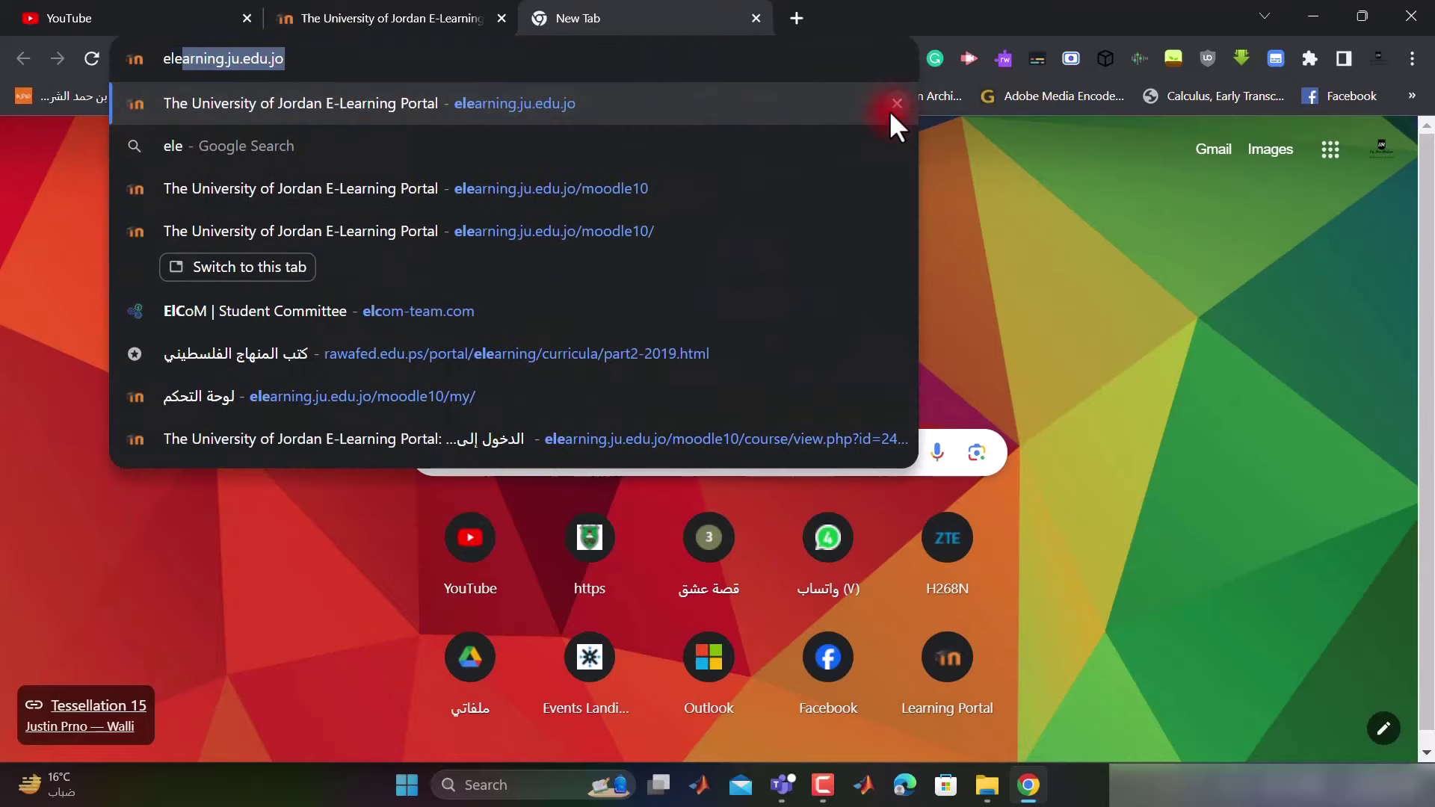
pyautogui.write('arning')
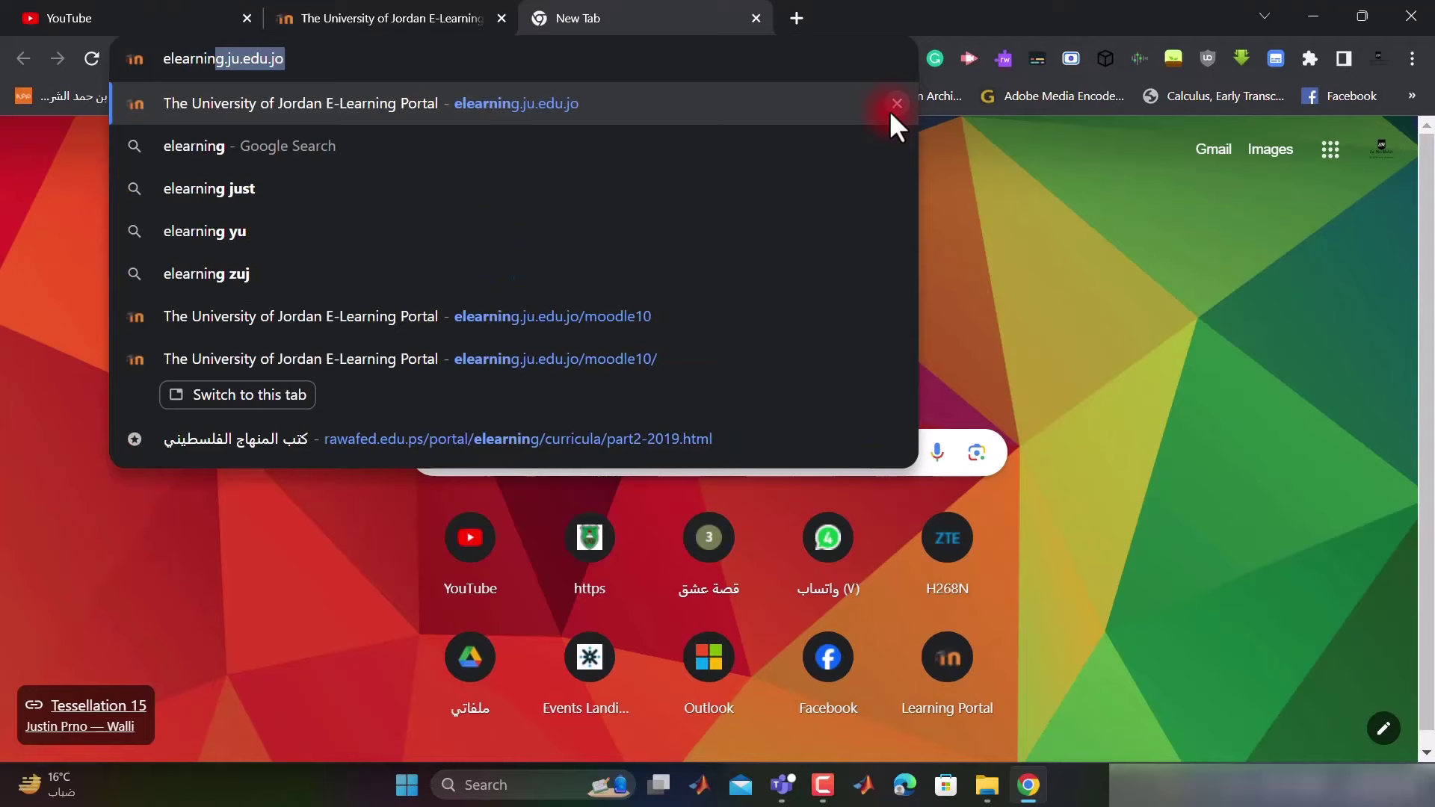
pyautogui.write(' ju')
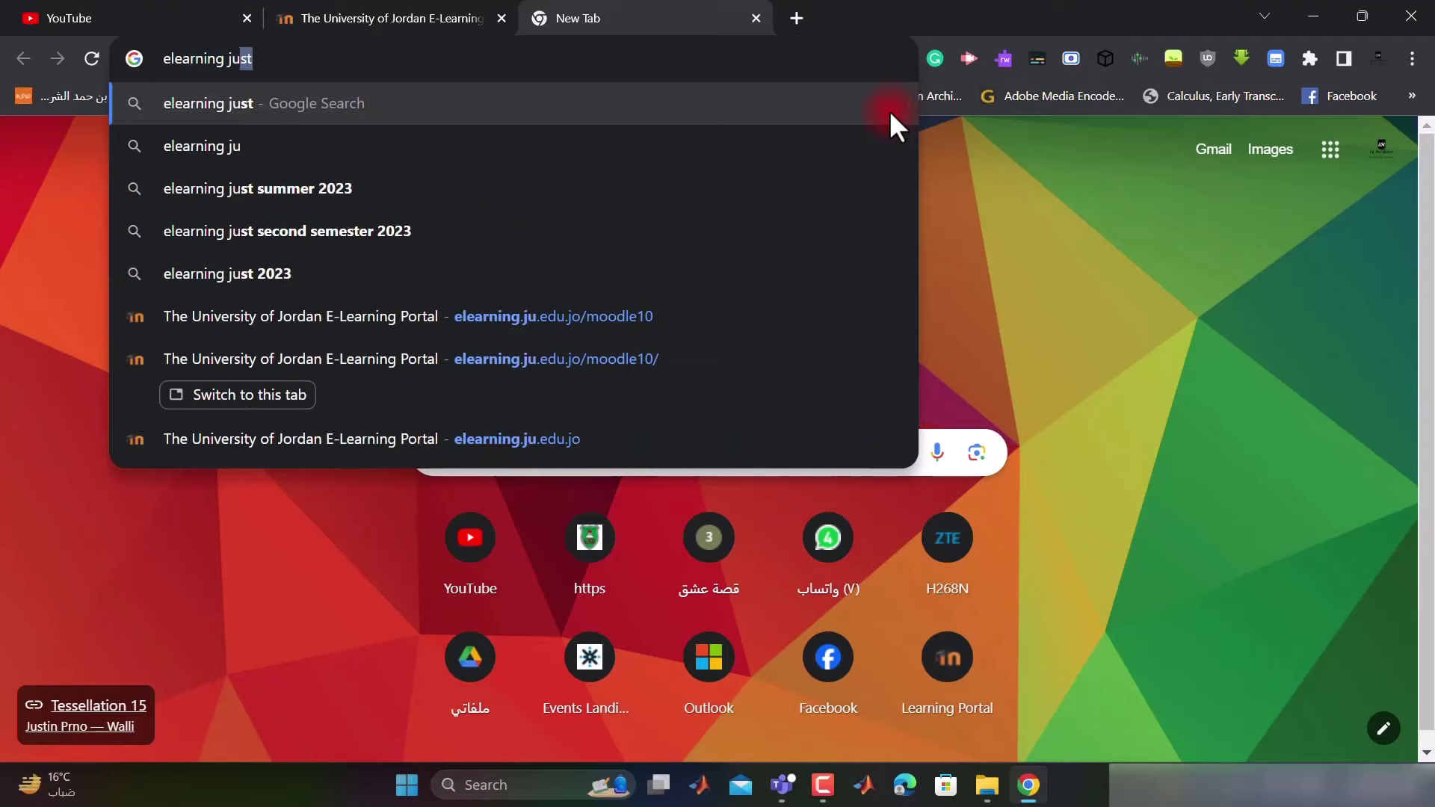
pyautogui.press('Return')
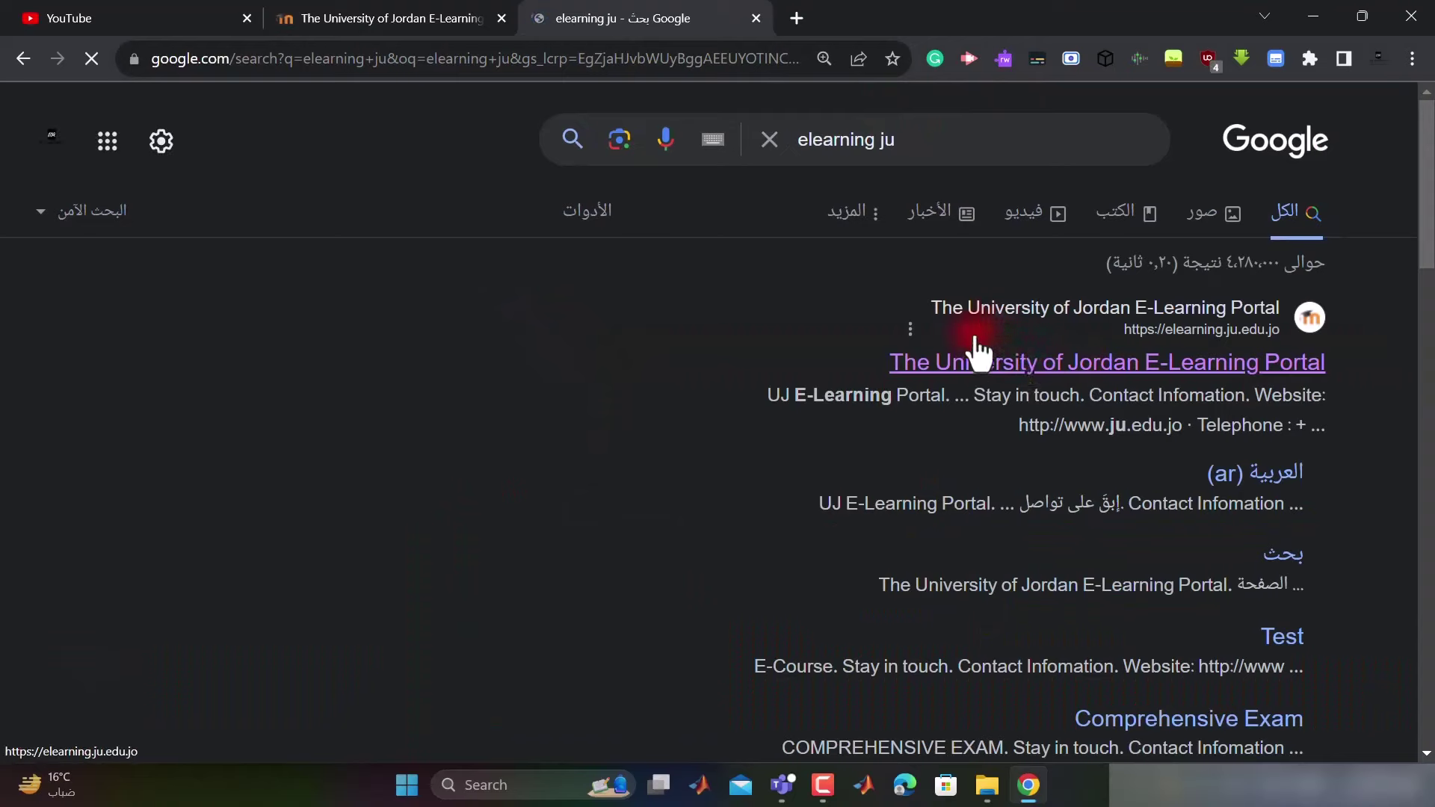
# Step: Open the E-Learning Portal result, glance at the registration site in another tab, then log in
pyautogui.click(1194, 383)
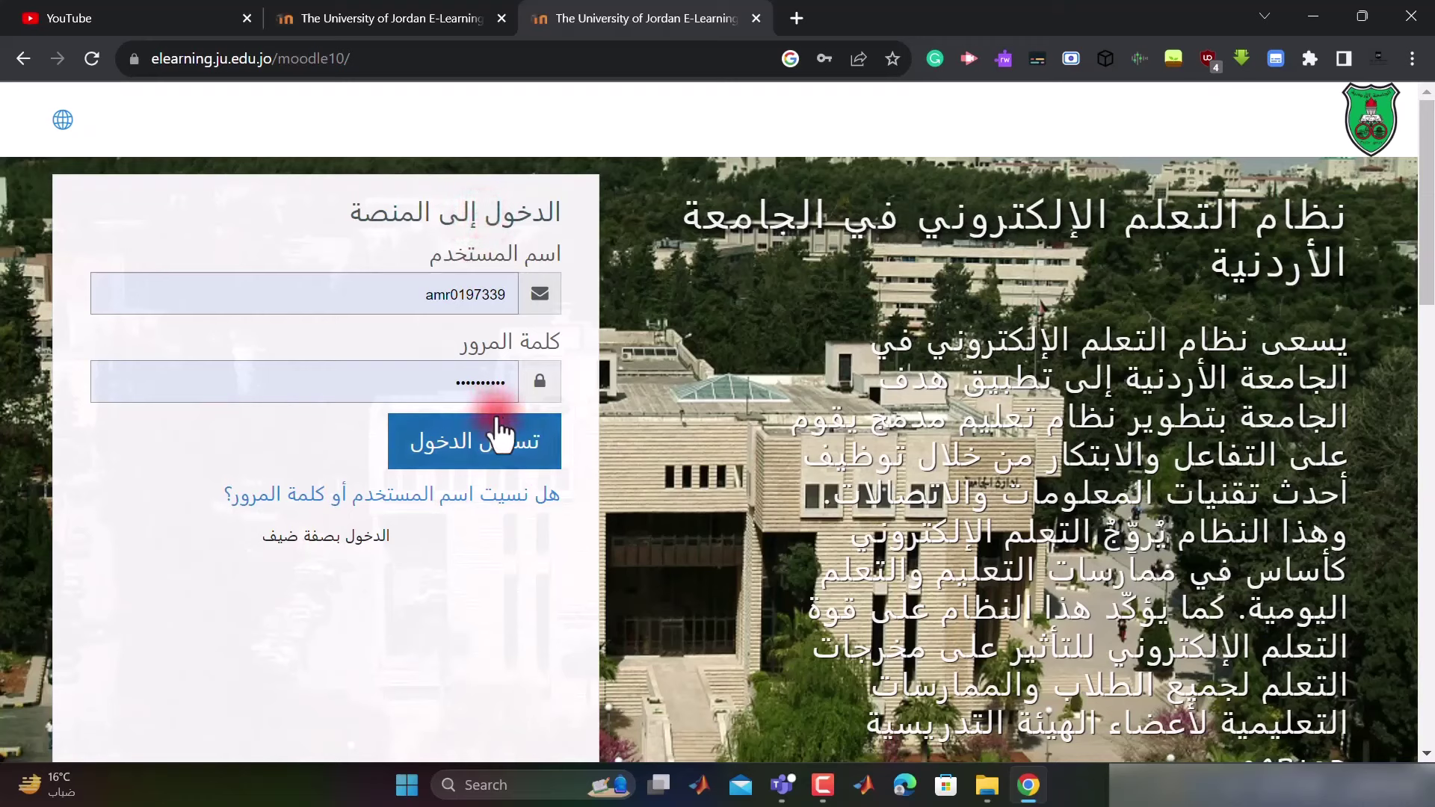
pyautogui.click(797, 18)
pyautogui.click(620, 572)
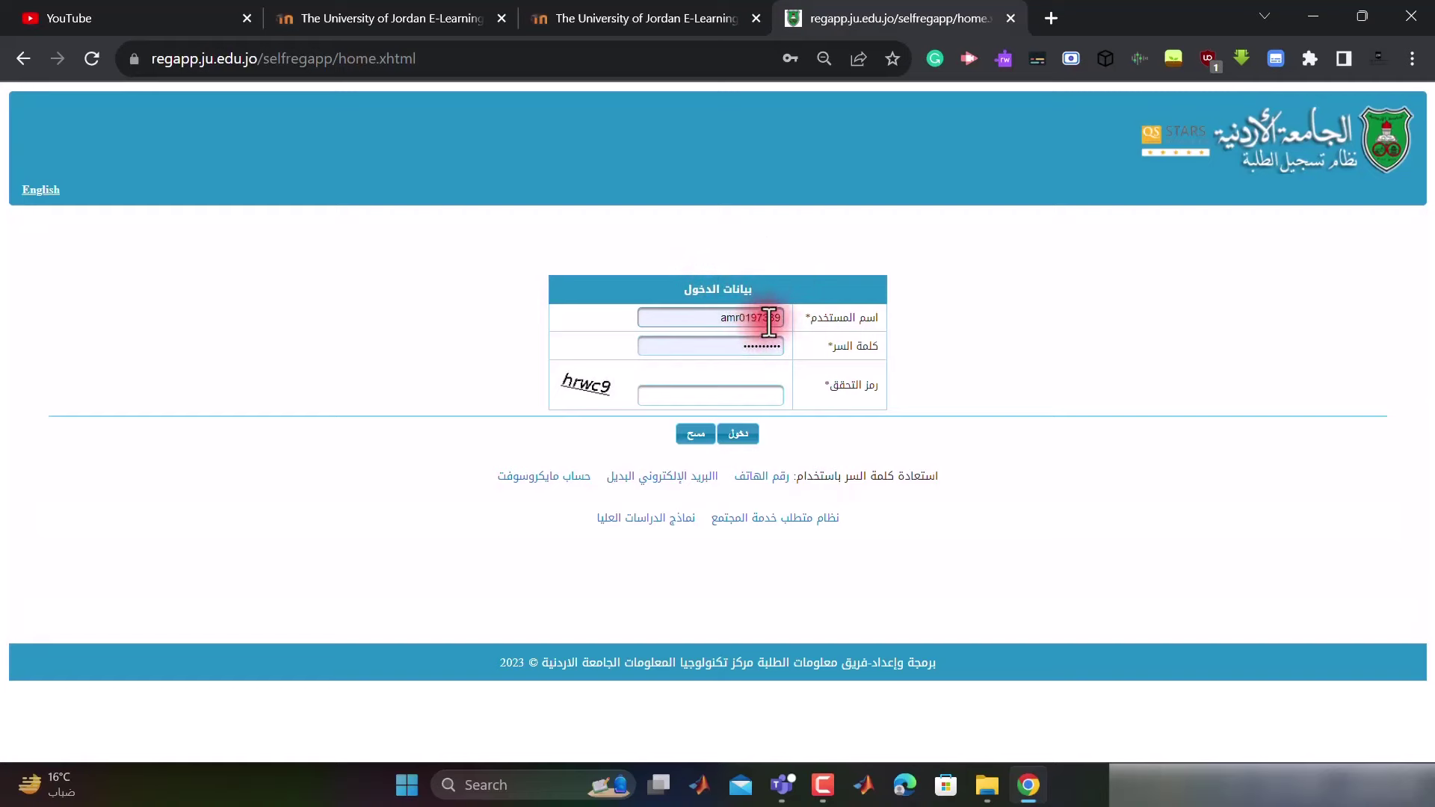
pyautogui.click(617, 10)
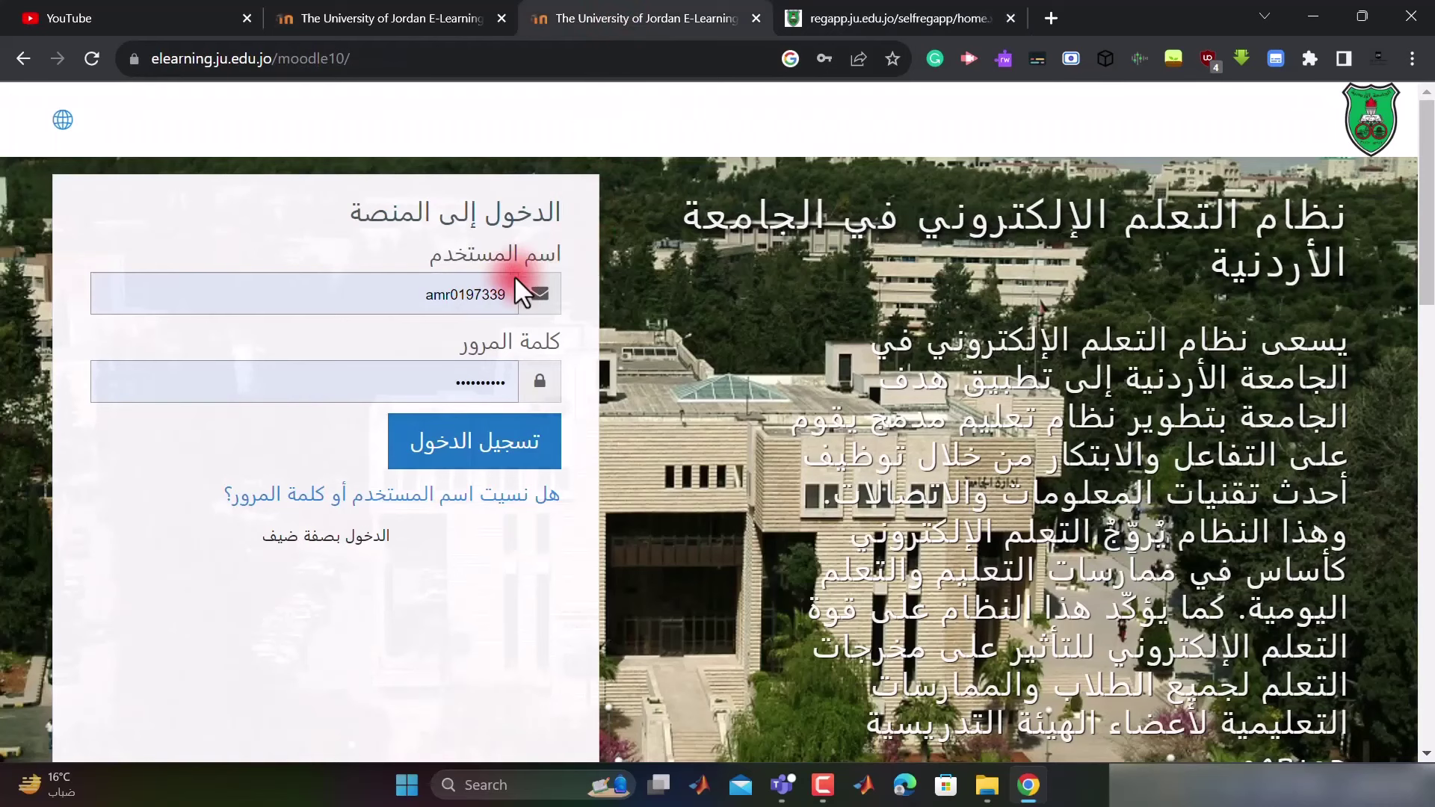
pyautogui.click(481, 447)
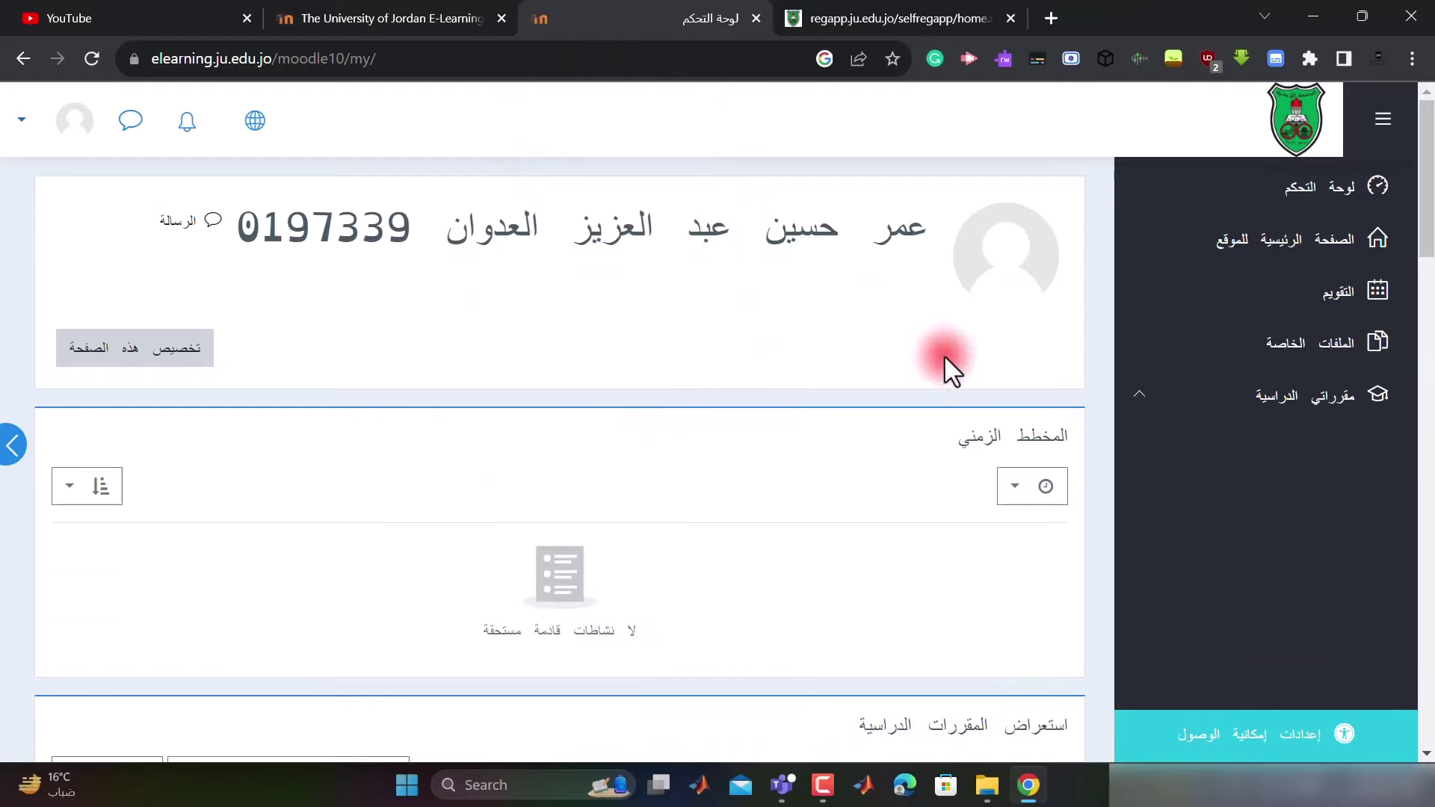
pyautogui.moveTo(918, 228); pyautogui.dragTo(657, 224)
pyautogui.moveTo(474, 231); pyautogui.dragTo(907, 196)
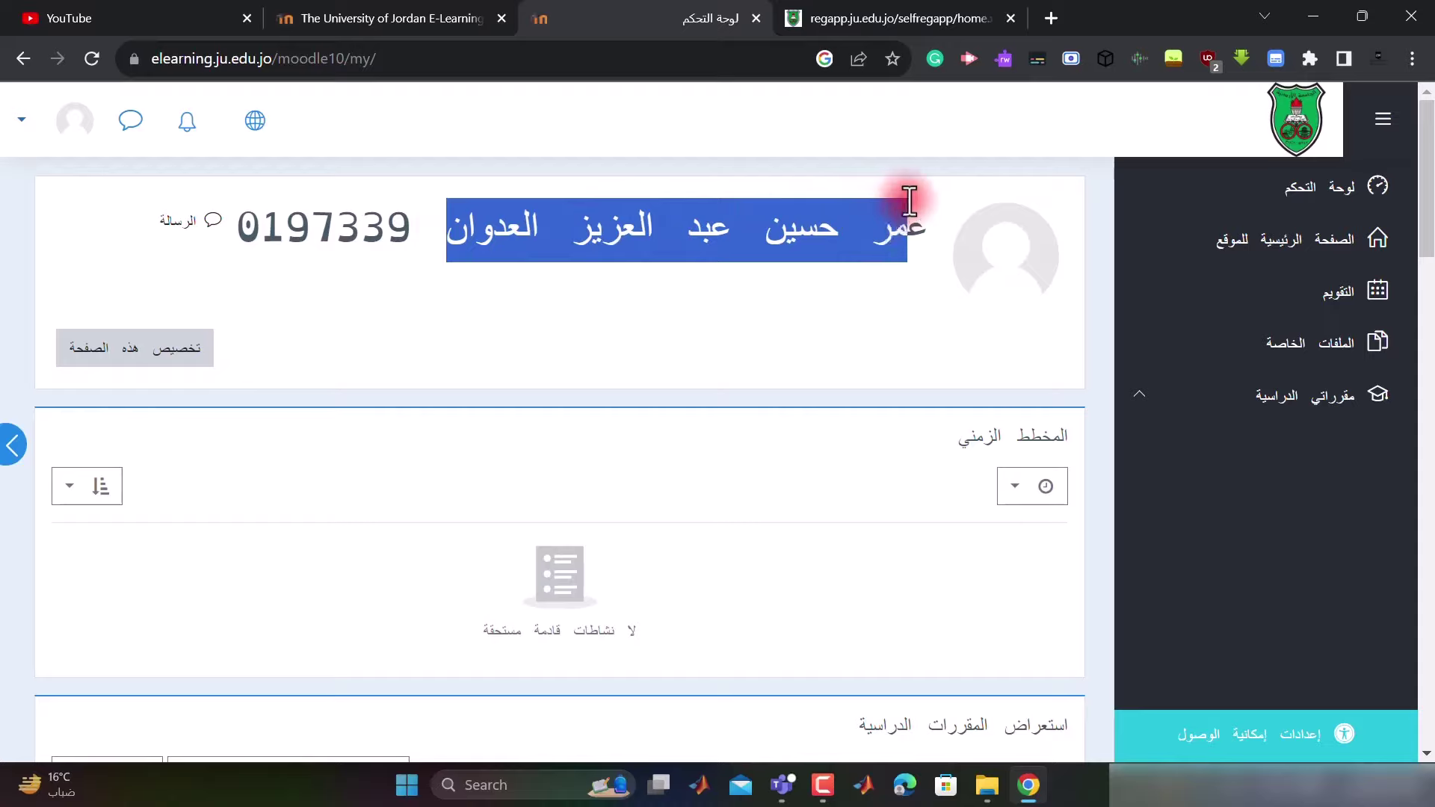
pyautogui.doubleClick(387, 240)
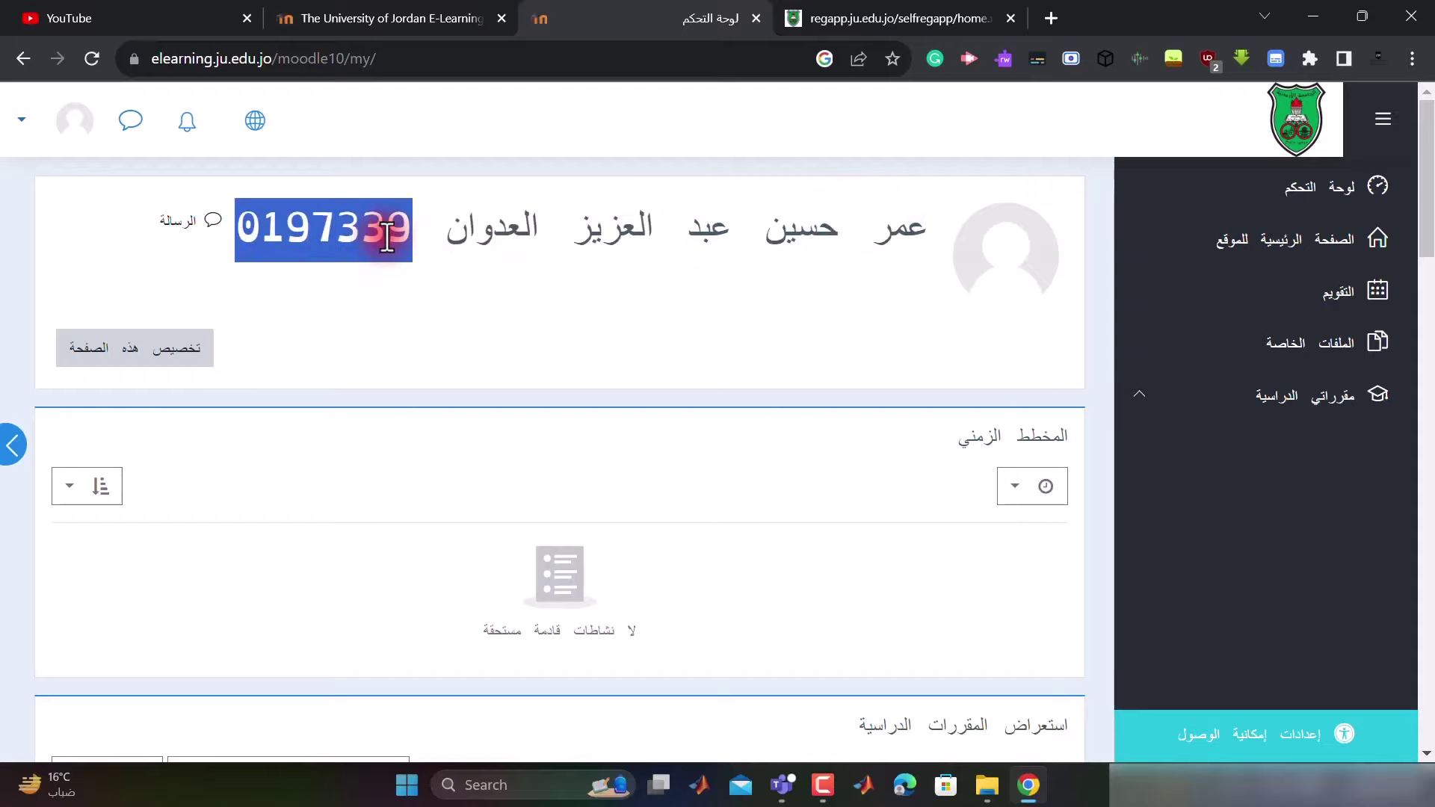
pyautogui.scroll(-2, 387, 240)
pyautogui.scroll(2, 388, 237)
pyautogui.scroll(-6, 384, 247)
pyautogui.scroll(-2, 384, 247)
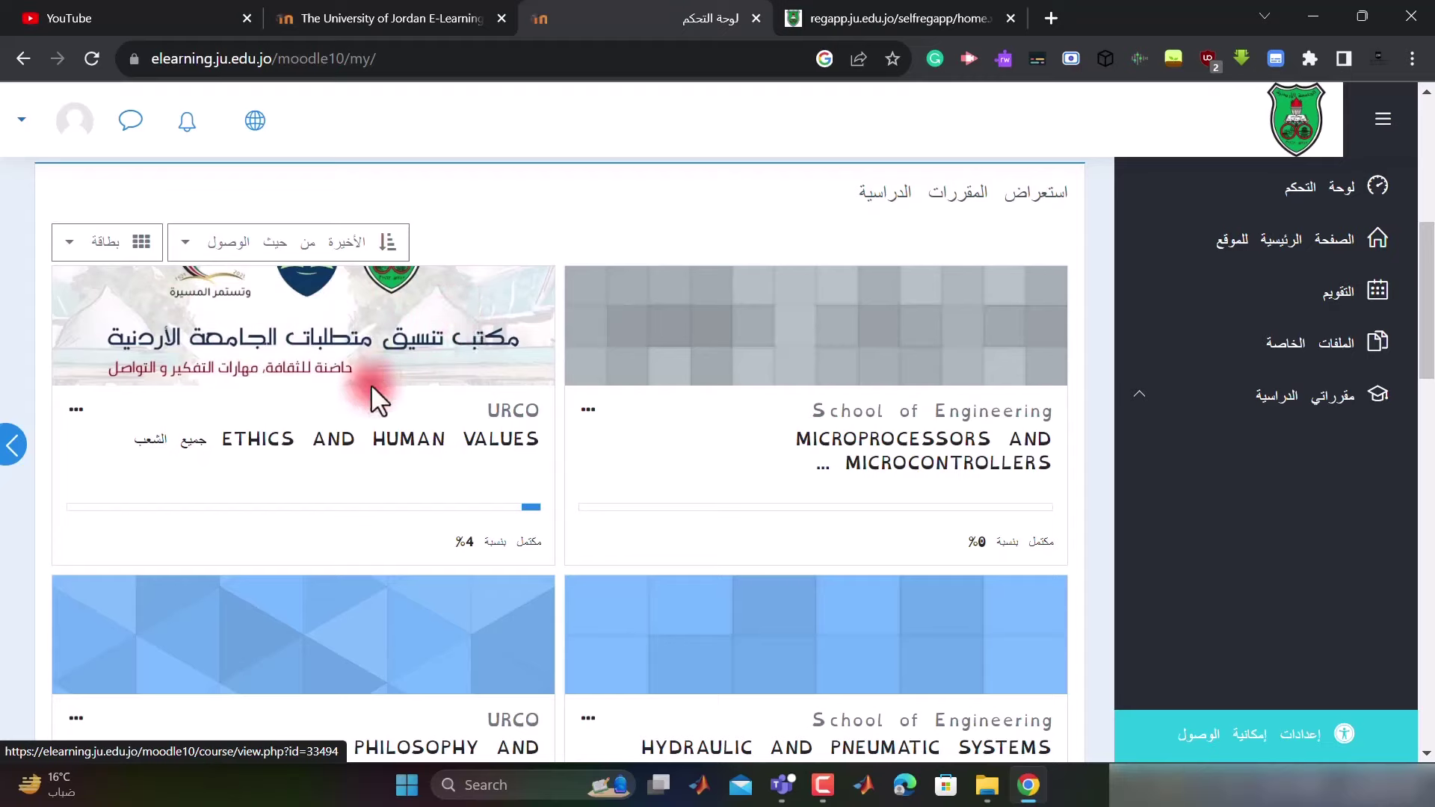
# Step: Enter the ETHICS AND HUMAN VALUES course and scroll past the welcome announcement to Unit One
pyautogui.click(408, 433)
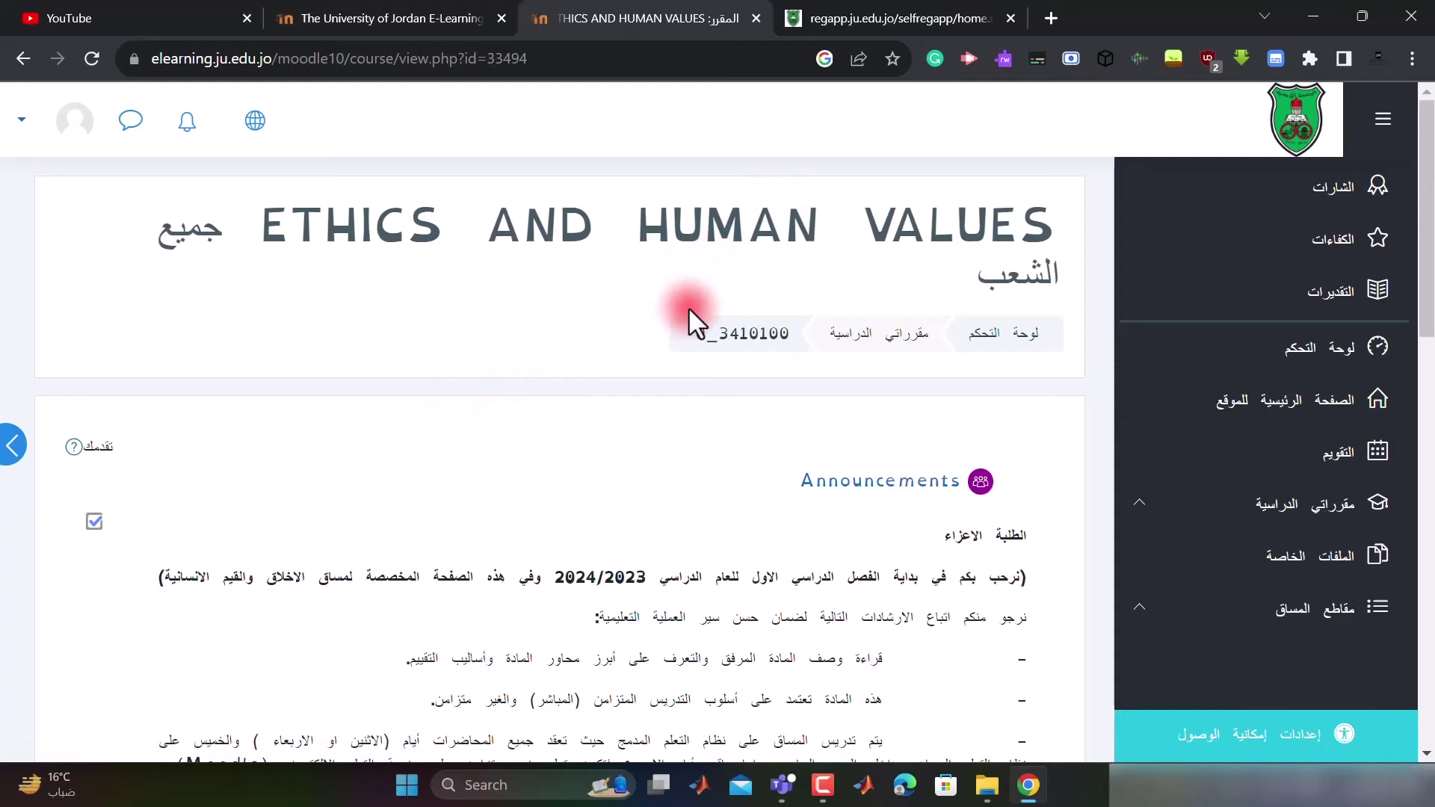
pyautogui.scroll(-1, 693, 308)
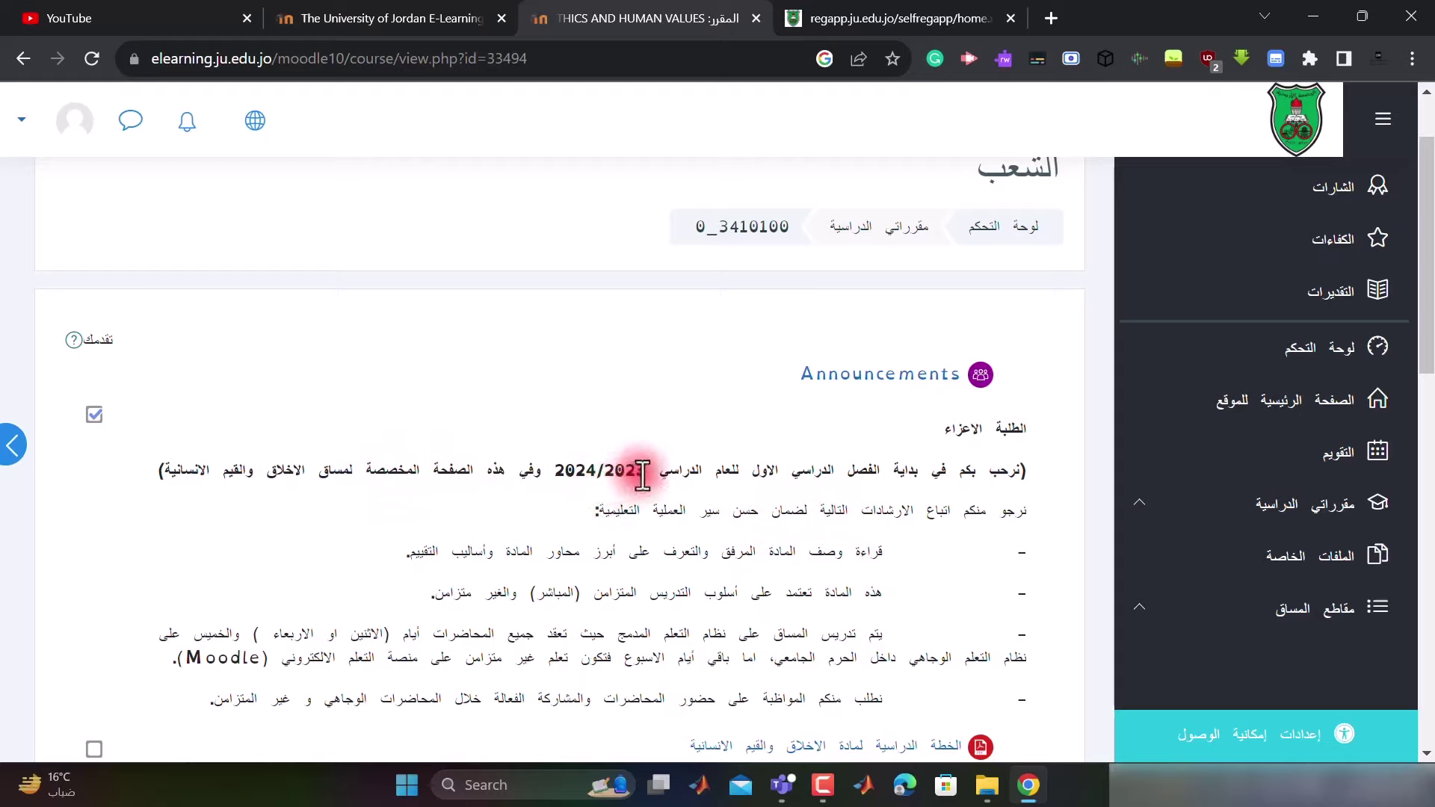
pyautogui.moveTo(625, 474); pyautogui.dragTo(179, 482)
pyautogui.click(495, 474)
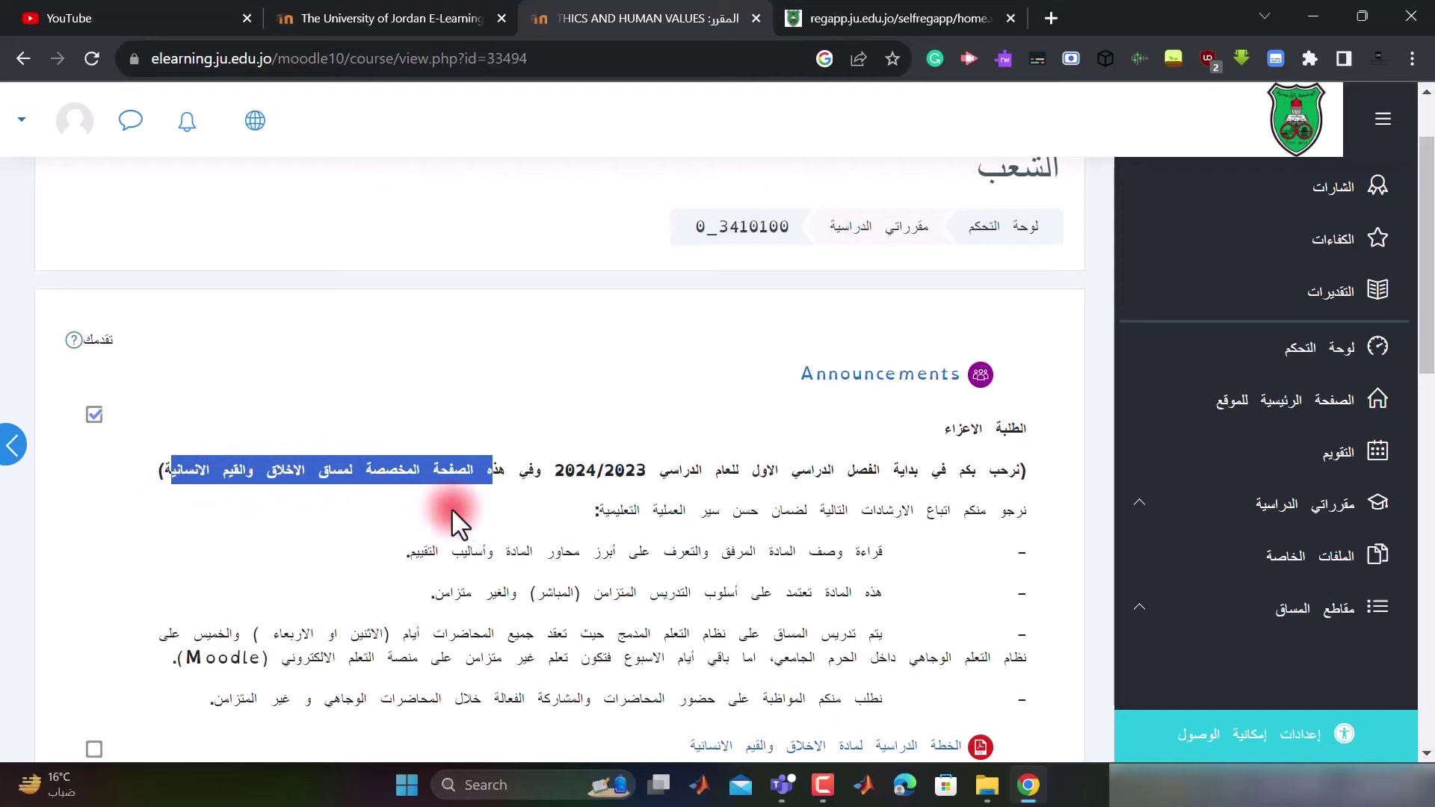
pyautogui.scroll(-3, 464, 513)
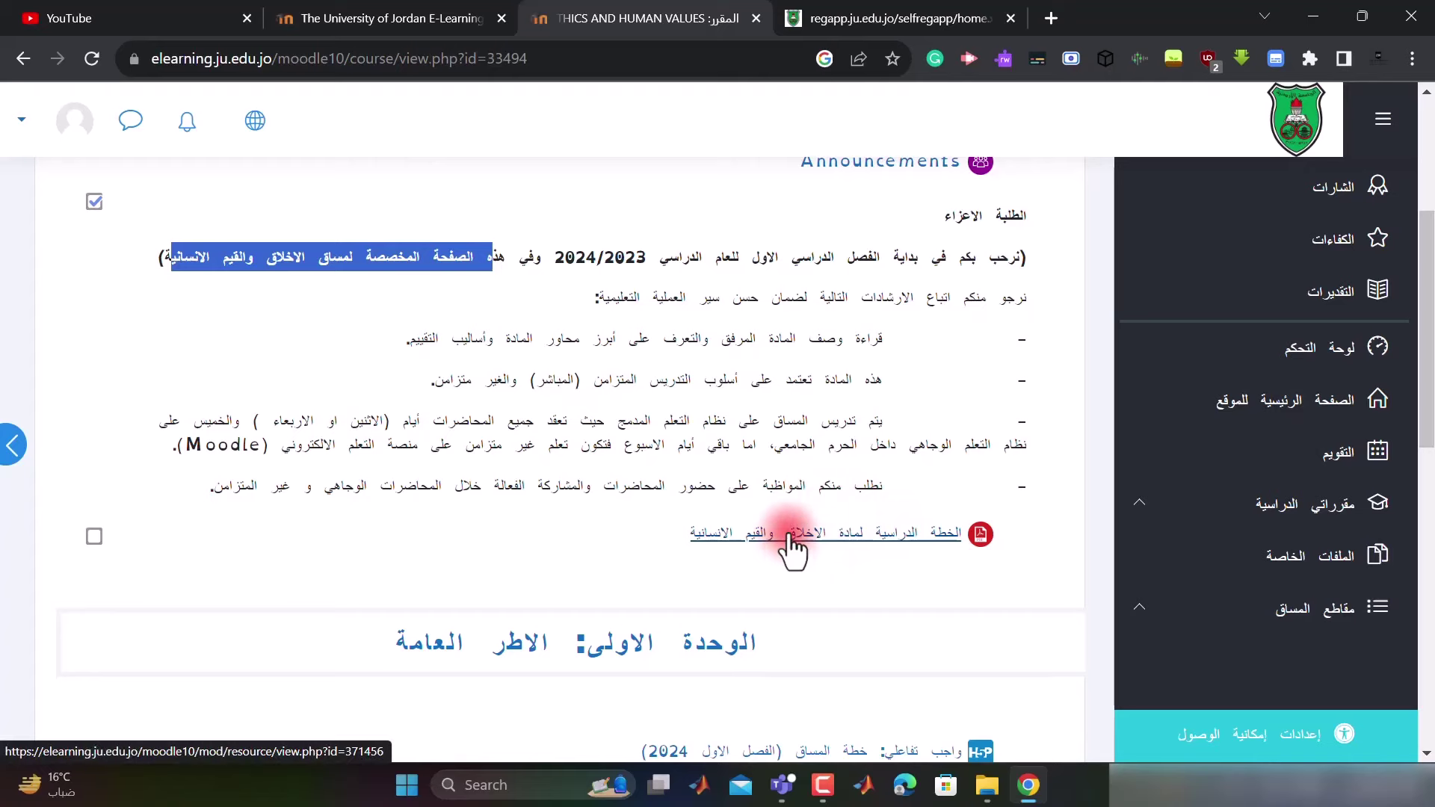
pyautogui.scroll(-3, 791, 550)
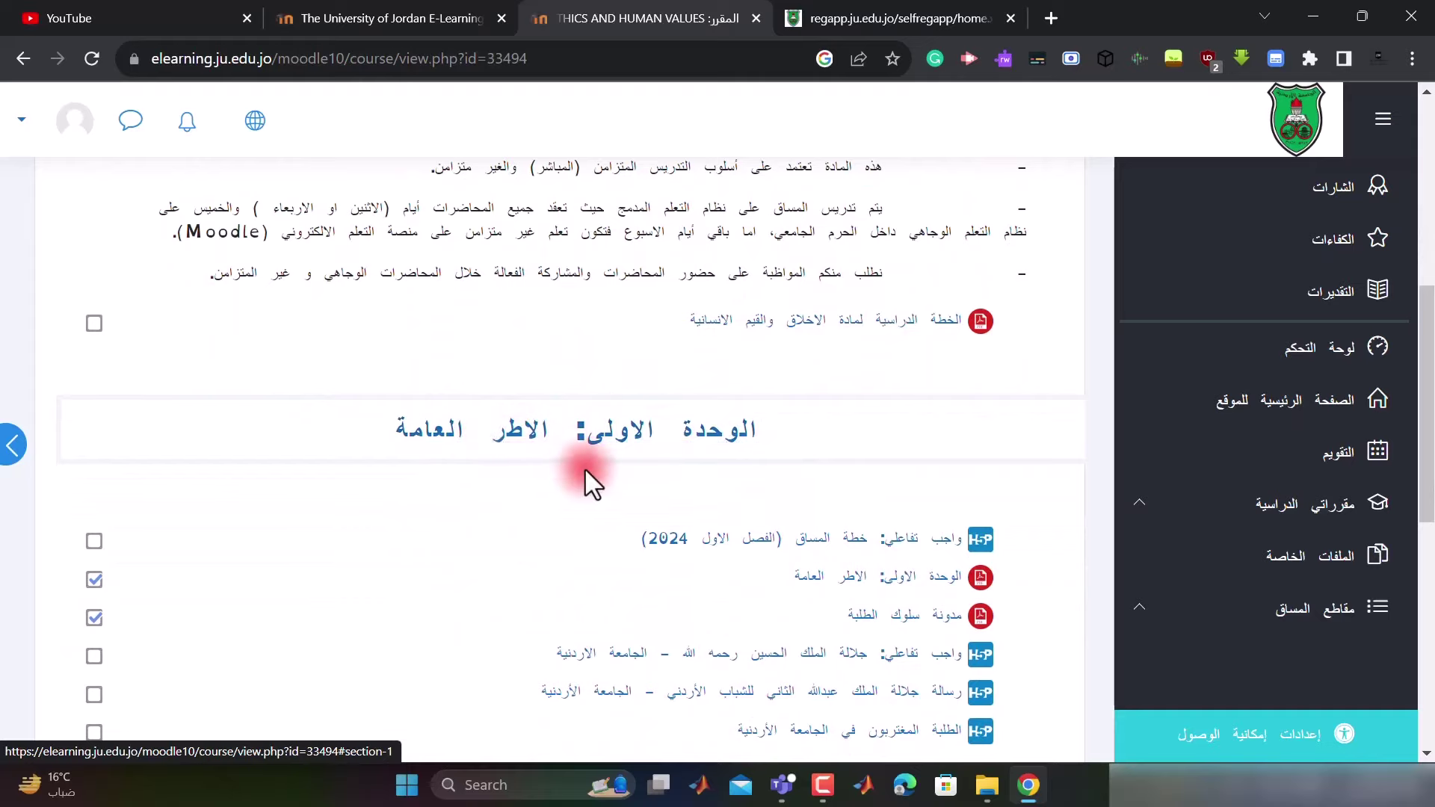
pyautogui.scroll(-3, 588, 463)
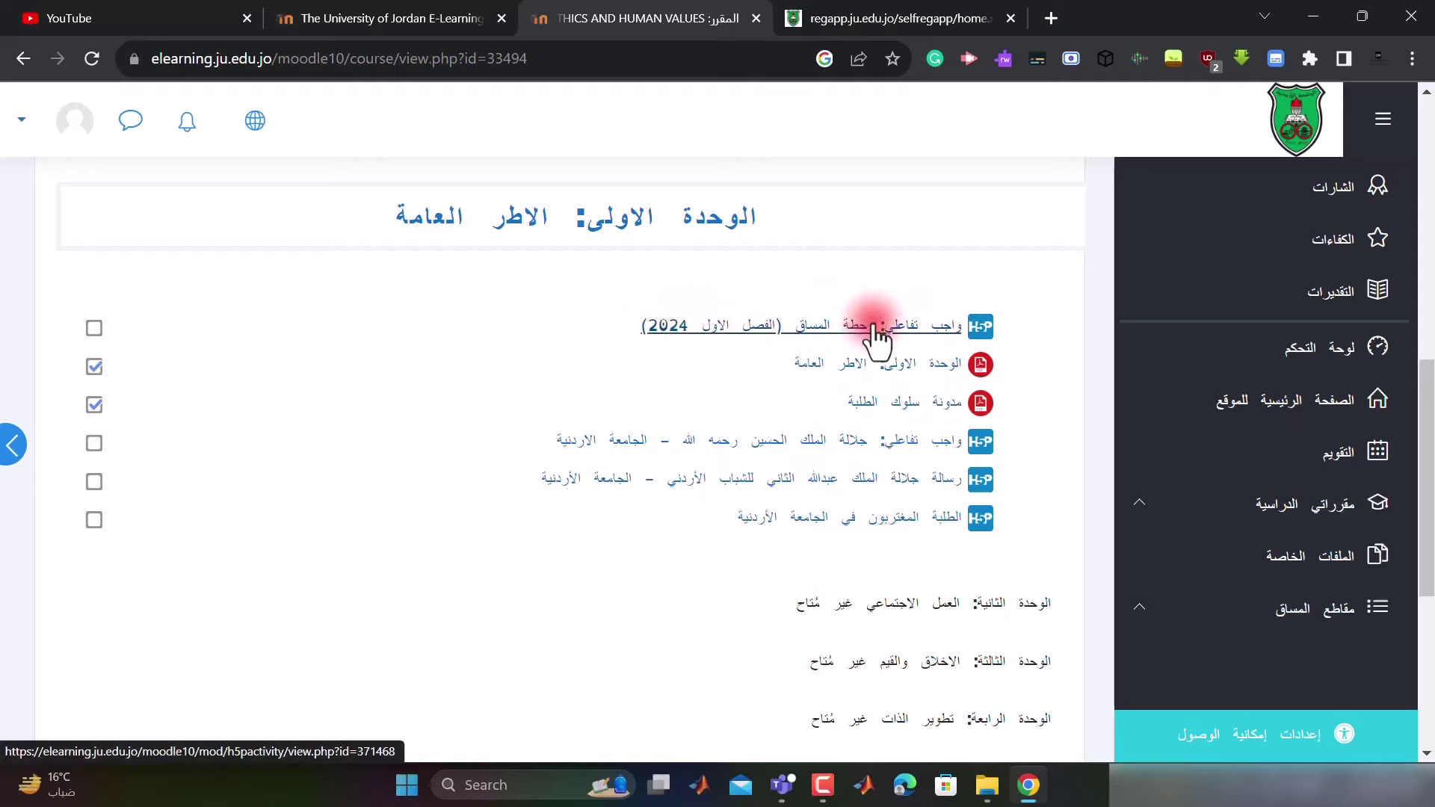
# Step: Open the interactive course-plan assignment for First Semester 2024
pyautogui.click(762, 326)
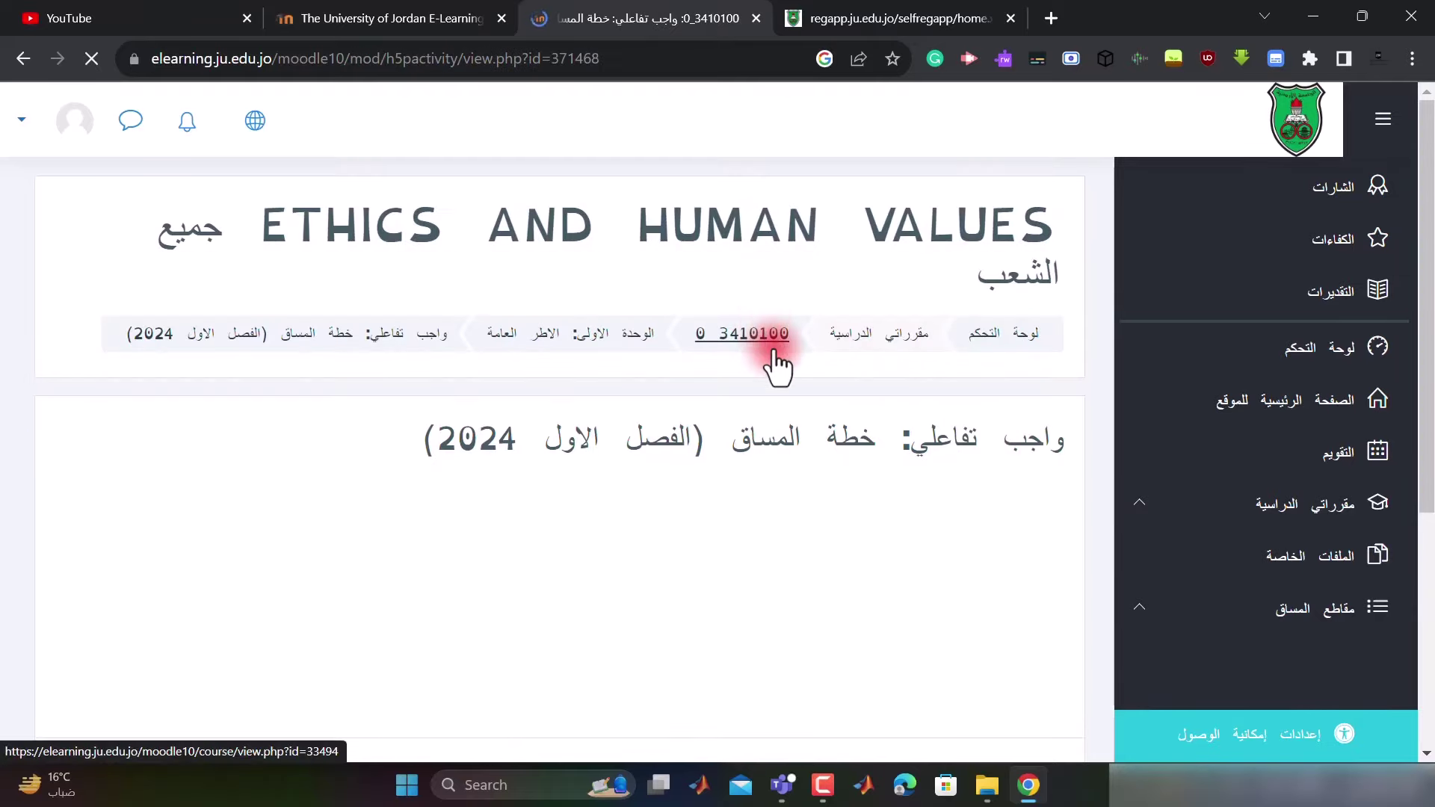
pyautogui.scroll(-3, 778, 330)
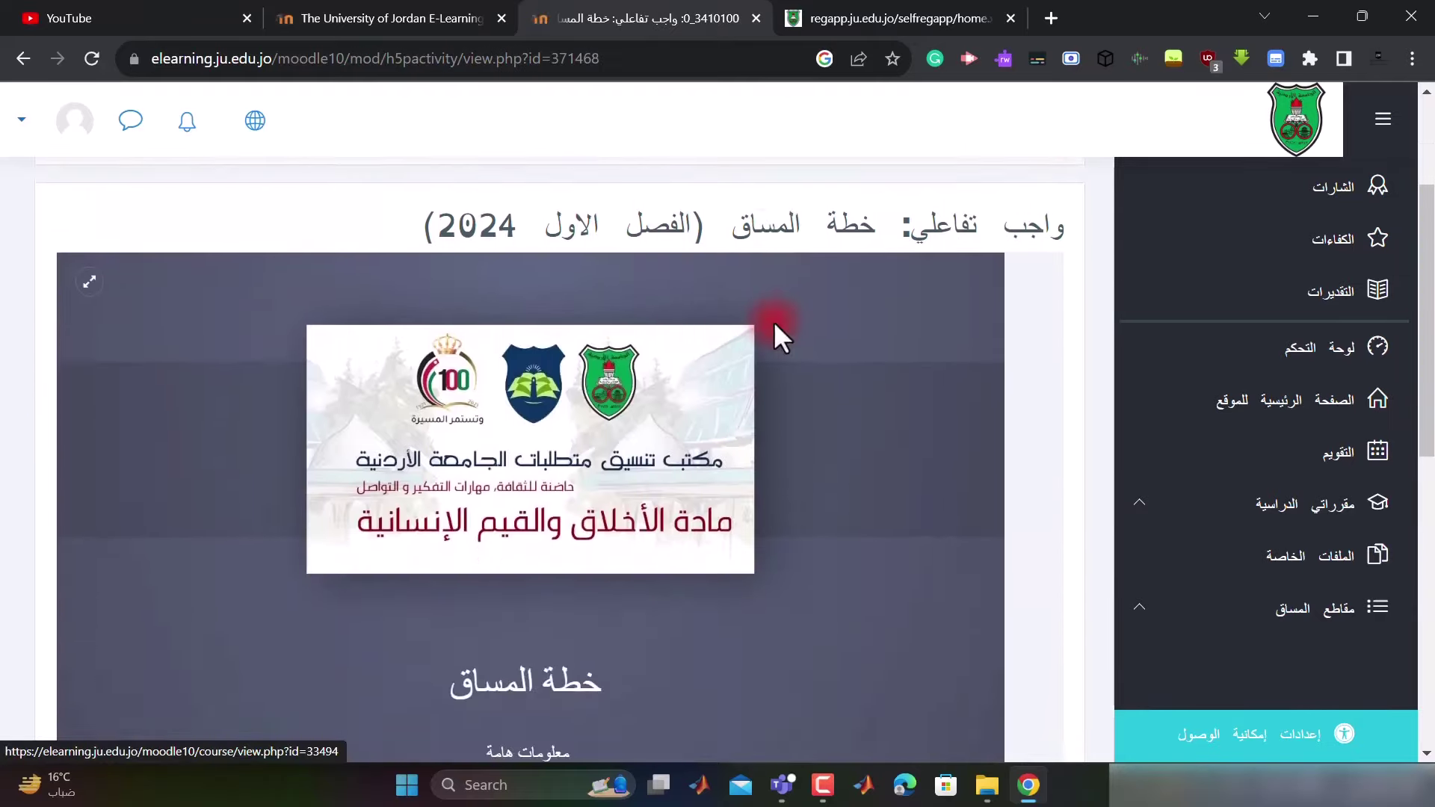
pyautogui.scroll(-3, 772, 259)
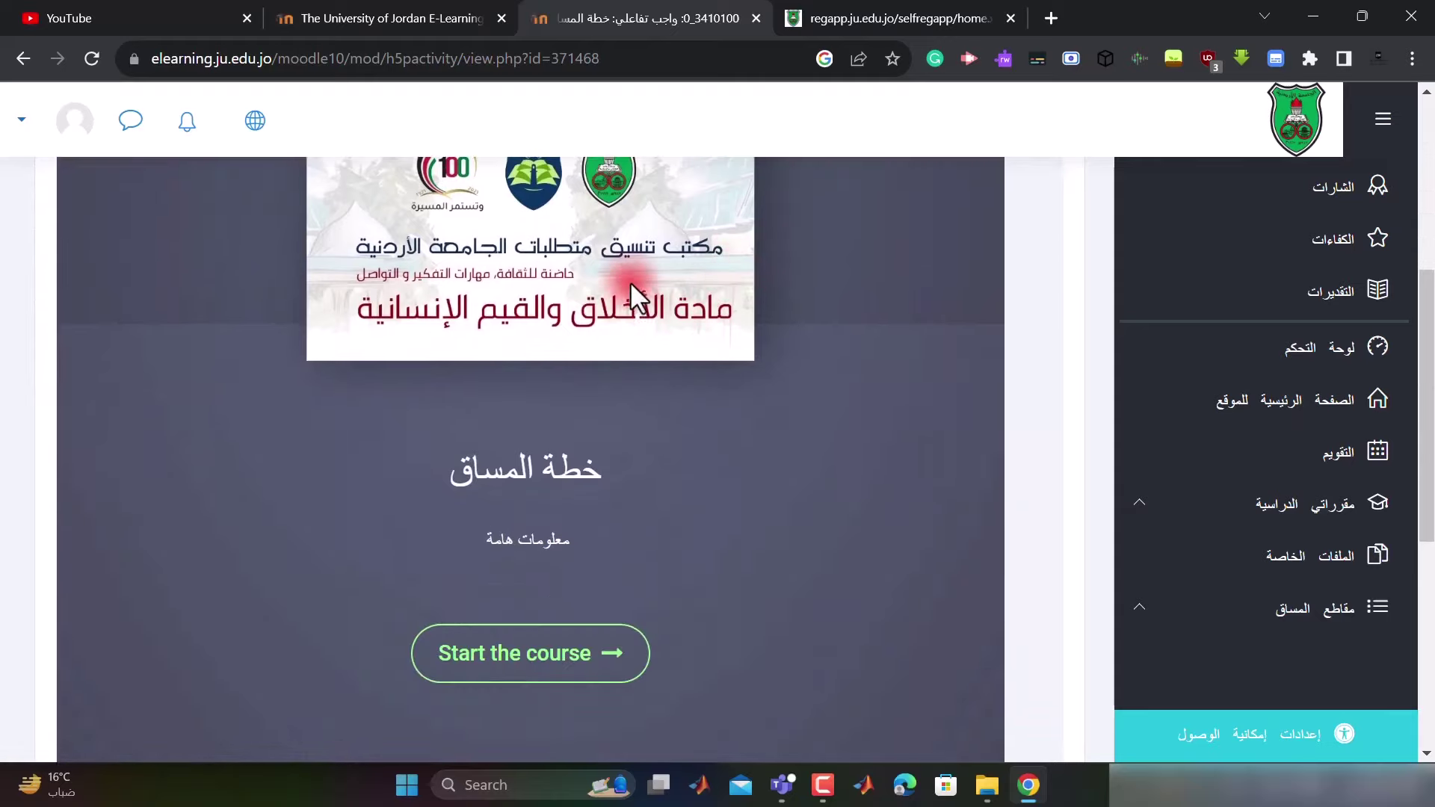
pyautogui.scroll(3, 677, 441)
pyautogui.scroll(-3, 598, 613)
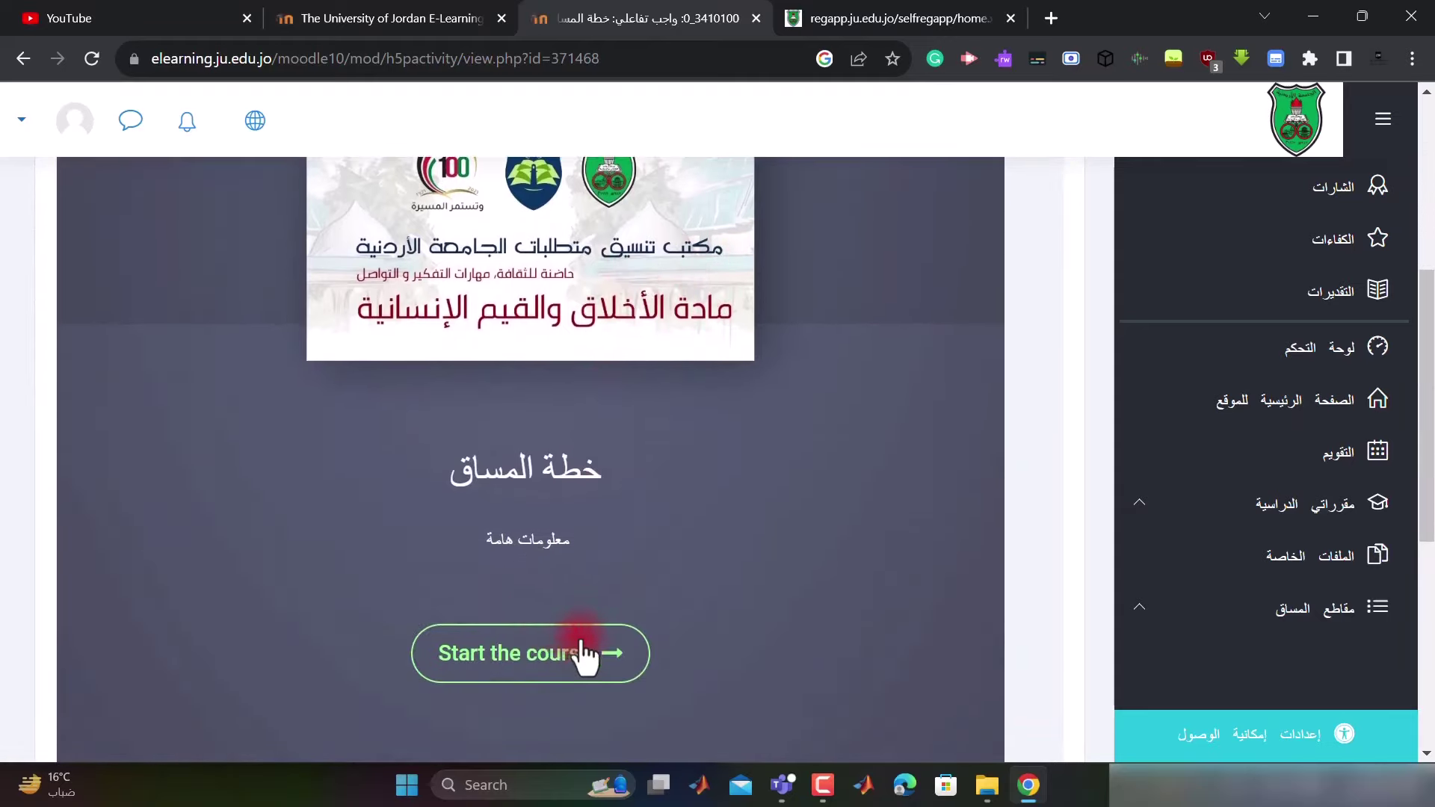
# Step: Start the course-plan activity and answer the lecture-day question with الخميس (Thursday)
pyautogui.click(572, 665)
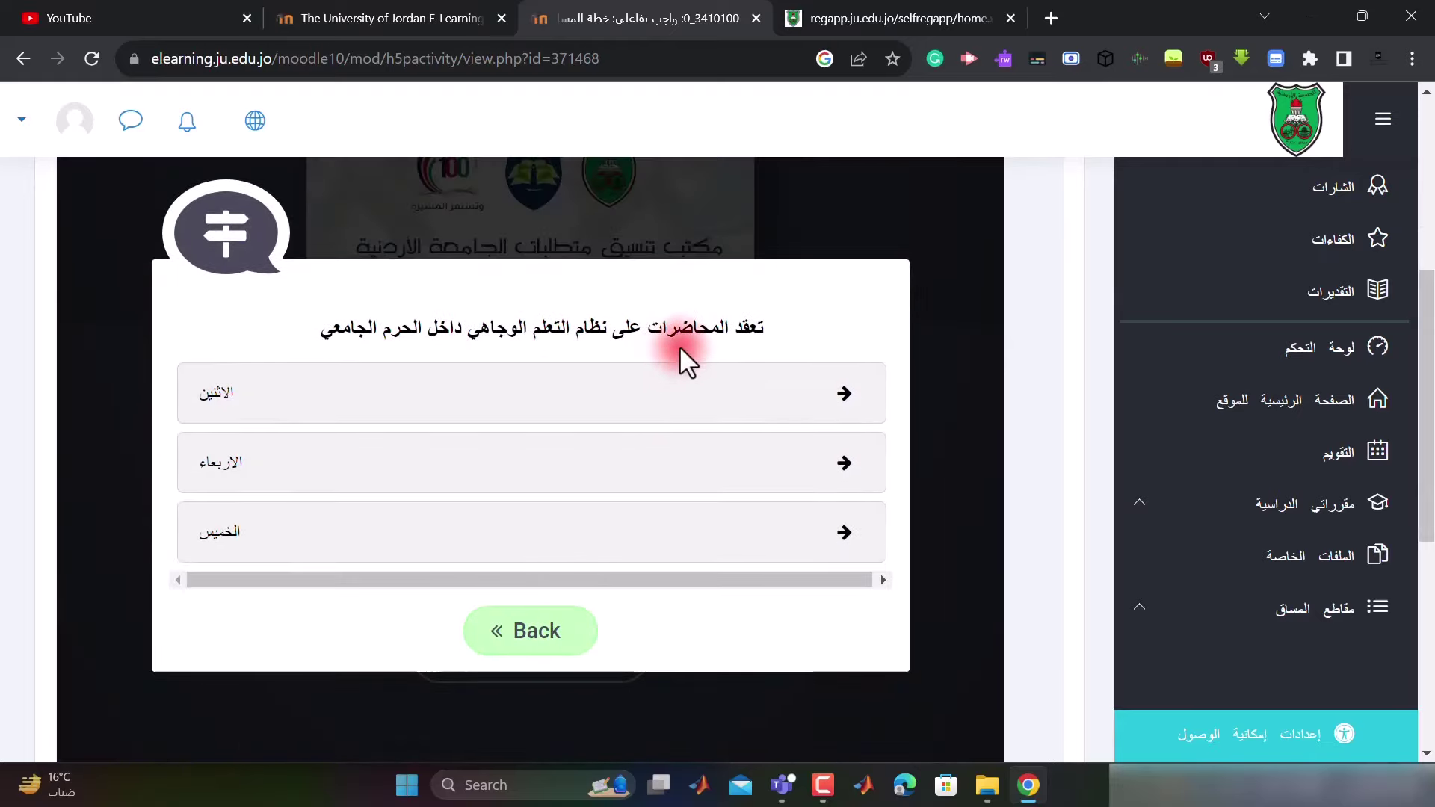
pyautogui.scroll(-3, 662, 430)
pyautogui.scroll(4, 655, 438)
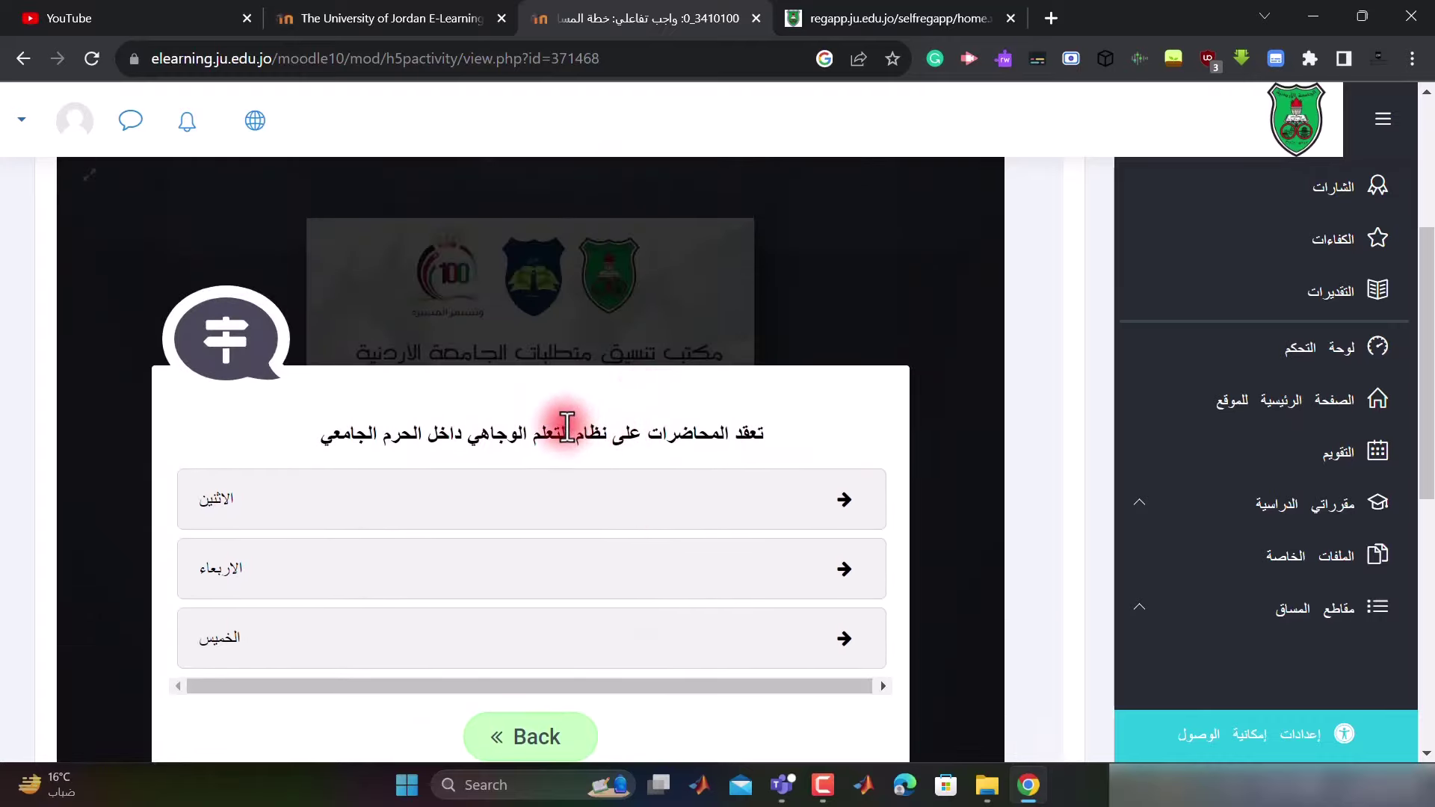
pyautogui.scroll(-2, 561, 417)
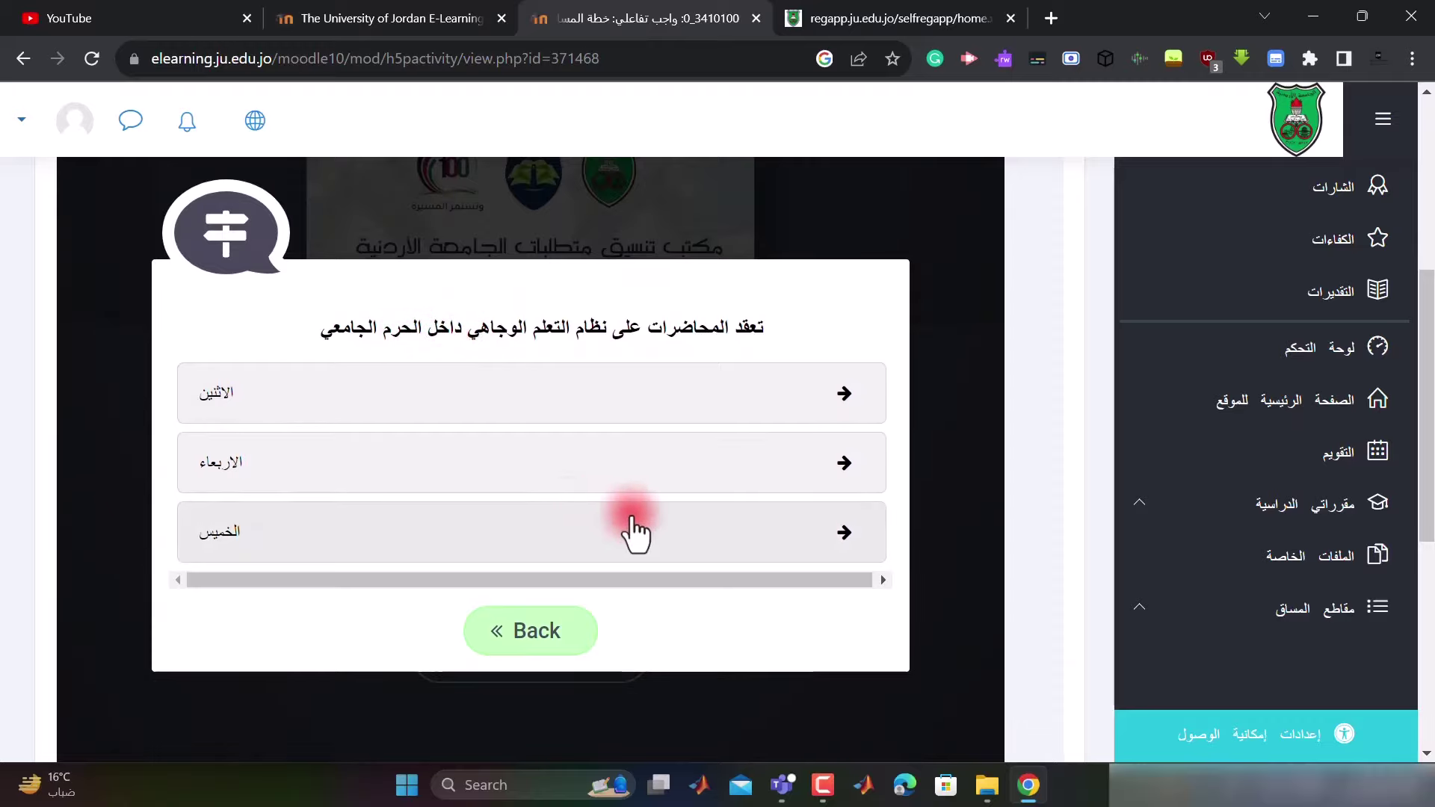
pyautogui.click(750, 532)
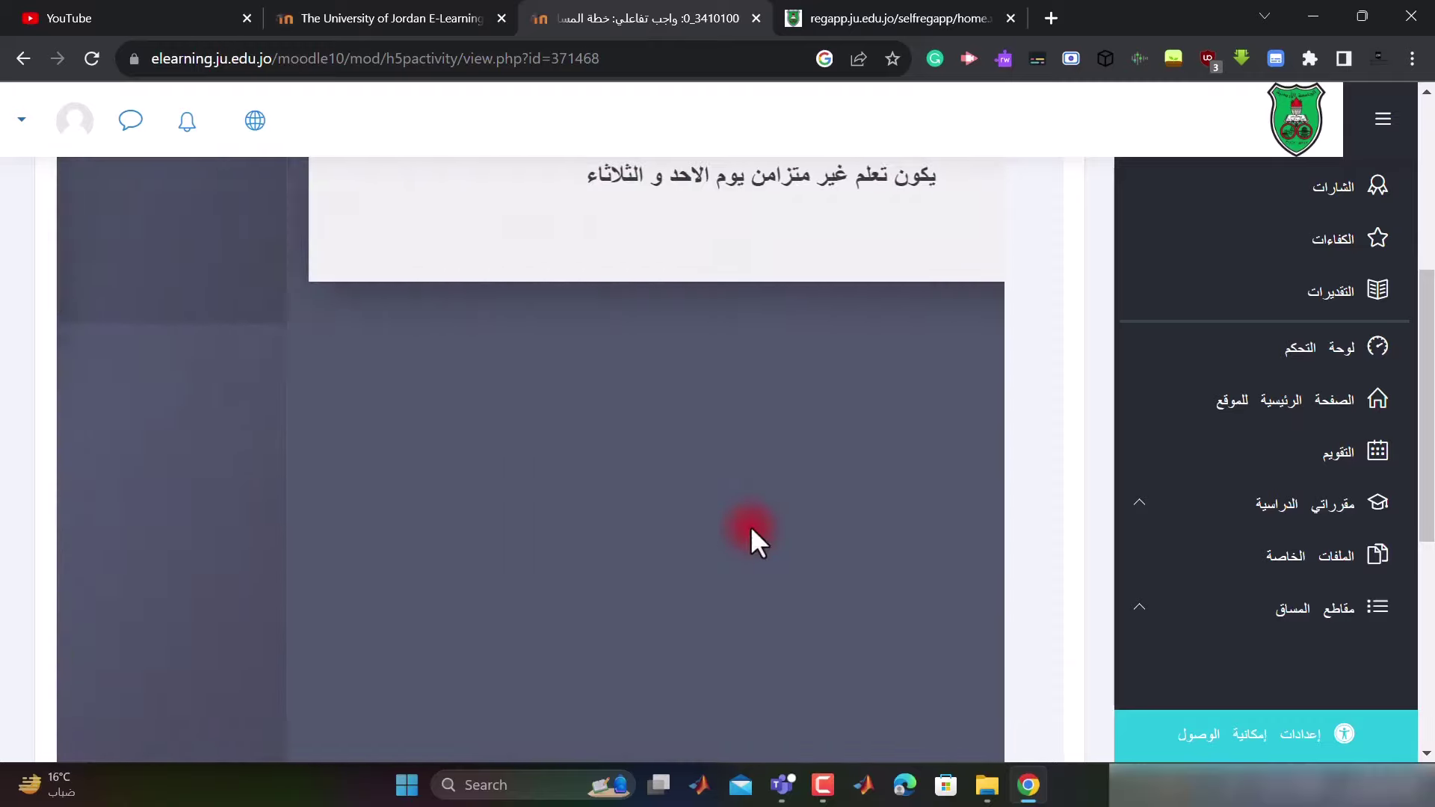
pyautogui.scroll(1, 639, 369)
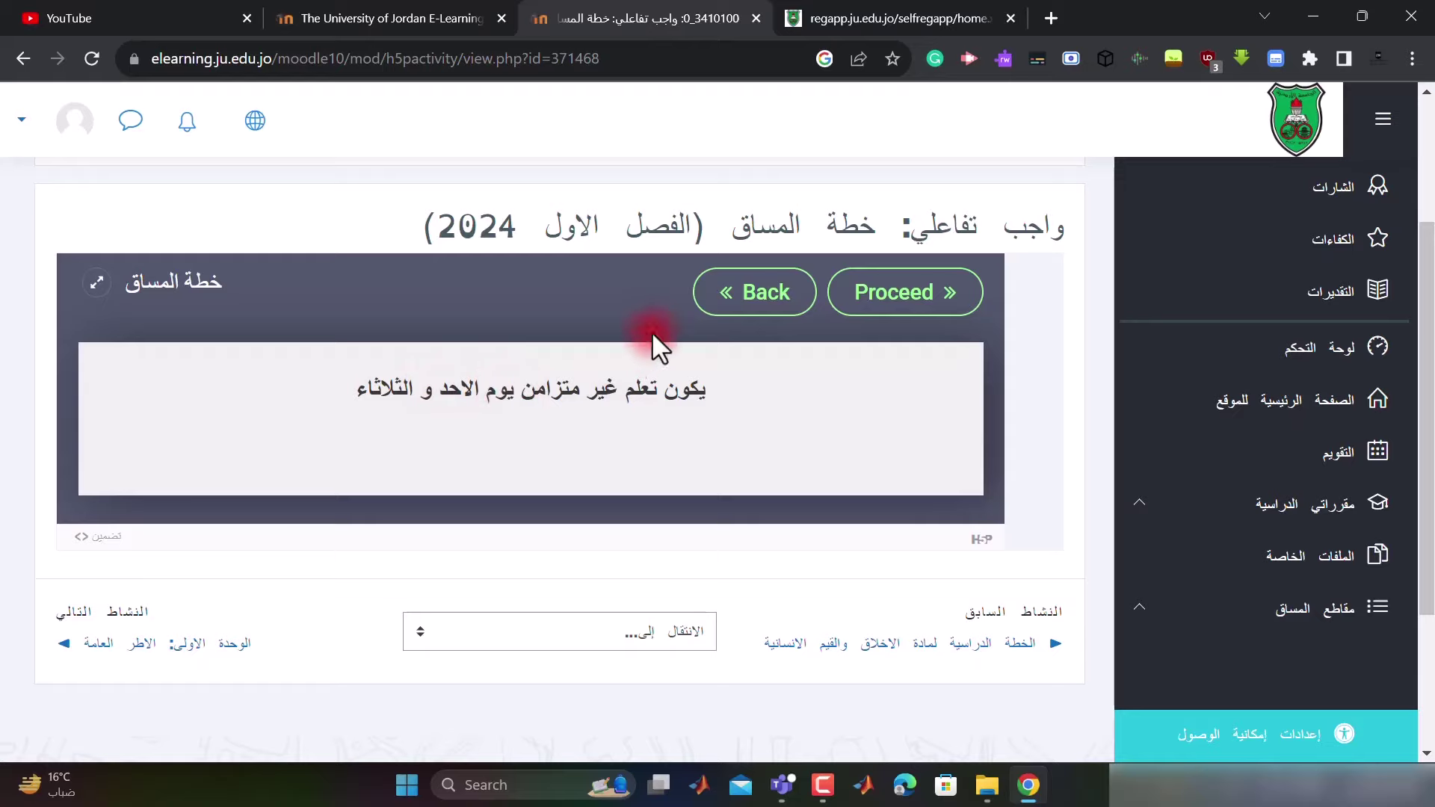
# Step: Go back to the lecture-day question and answer الخميس (Thursday) again
pyautogui.click(755, 295)
pyautogui.scroll(-1, 564, 561)
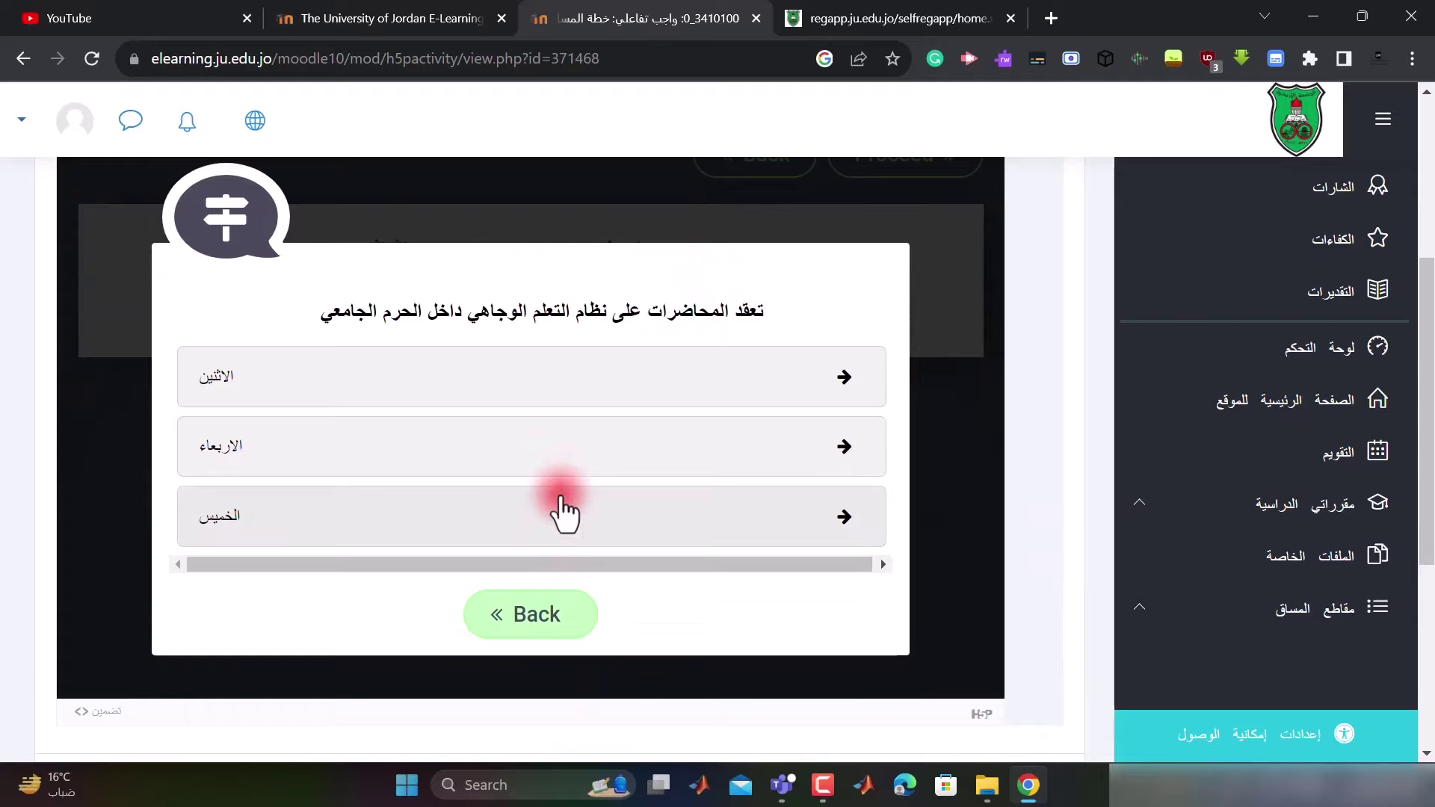
pyautogui.click(562, 524)
pyautogui.scroll(1, 579, 393)
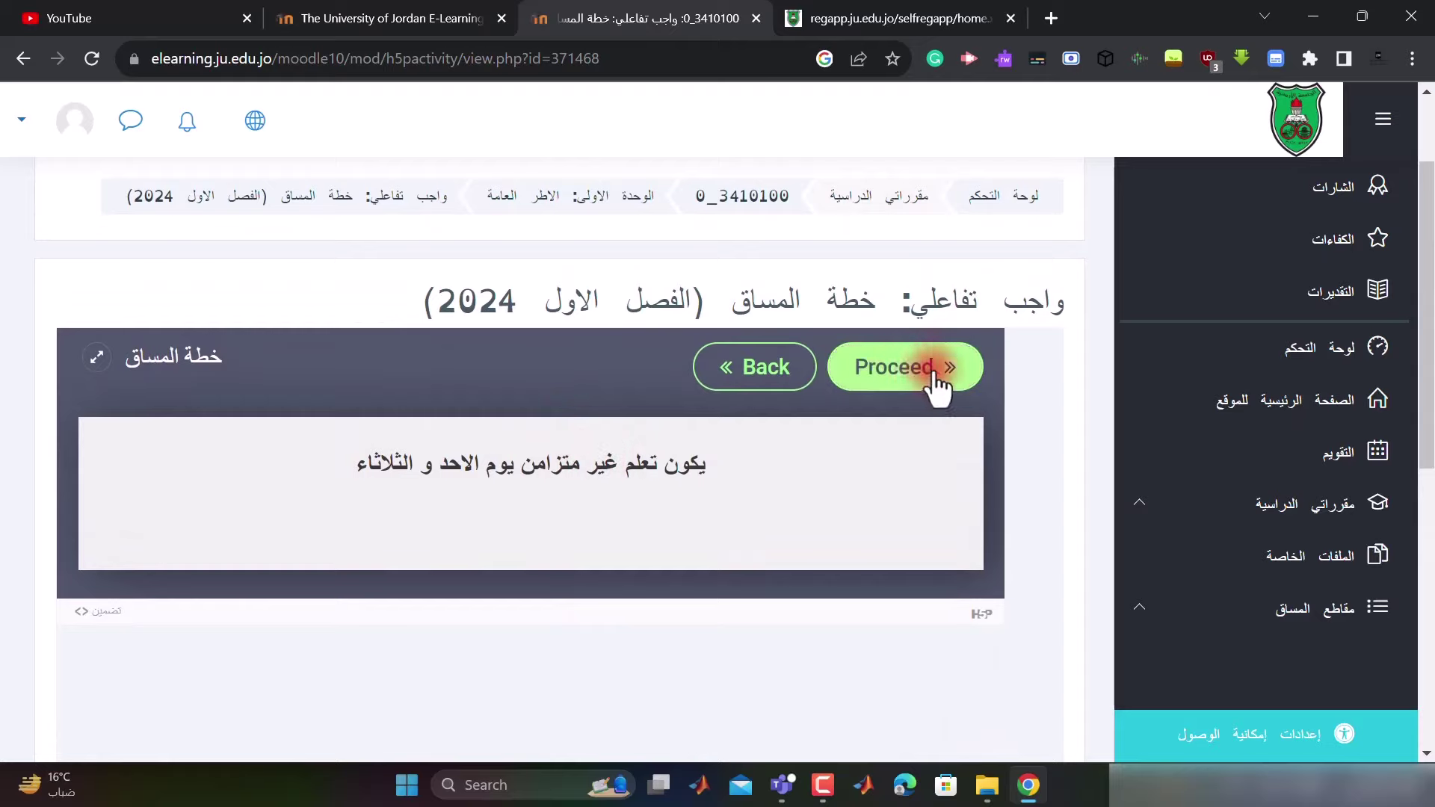
# Step: Proceed through the platform and asynchronous learning slides to the final score
pyautogui.click(905, 390)
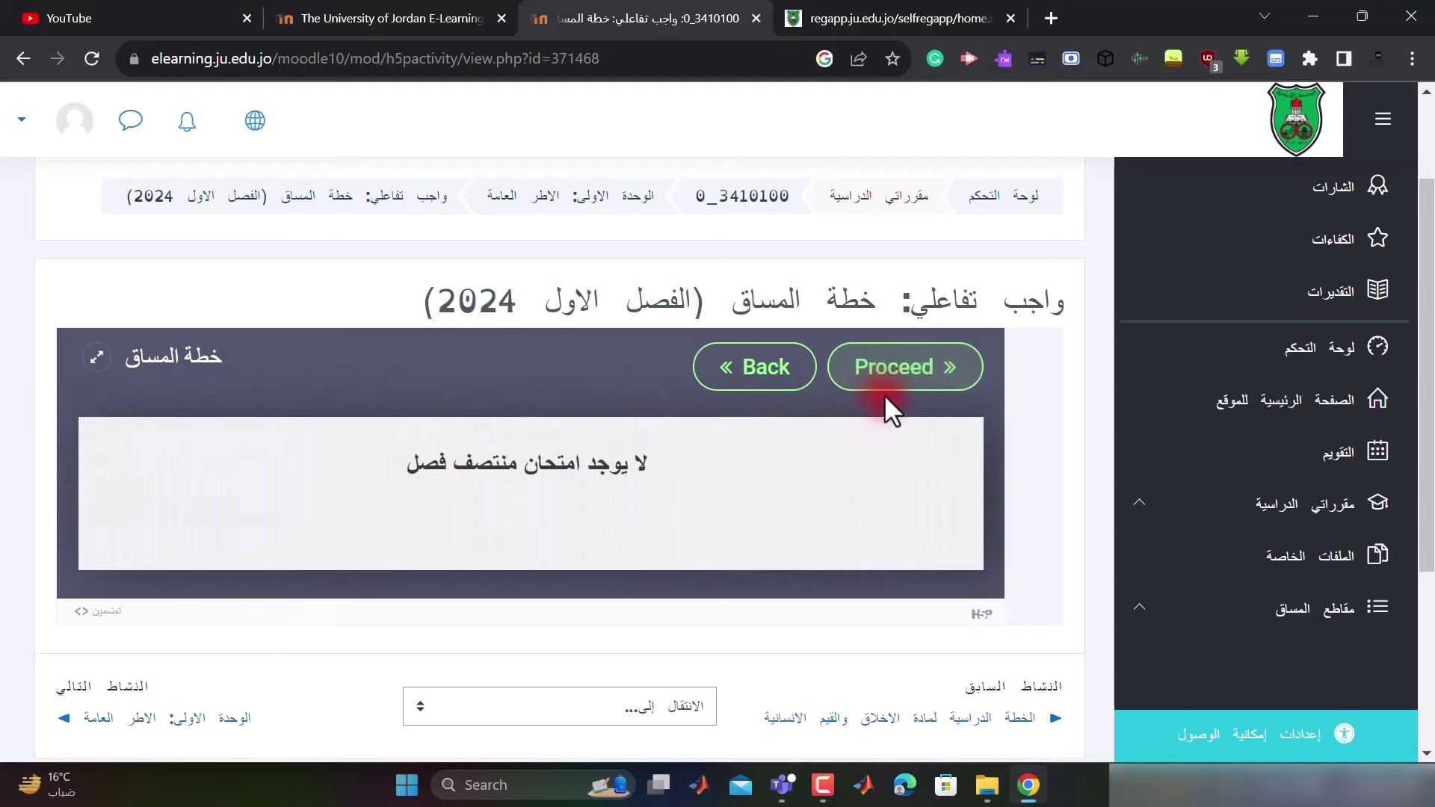
pyautogui.click(617, 469)
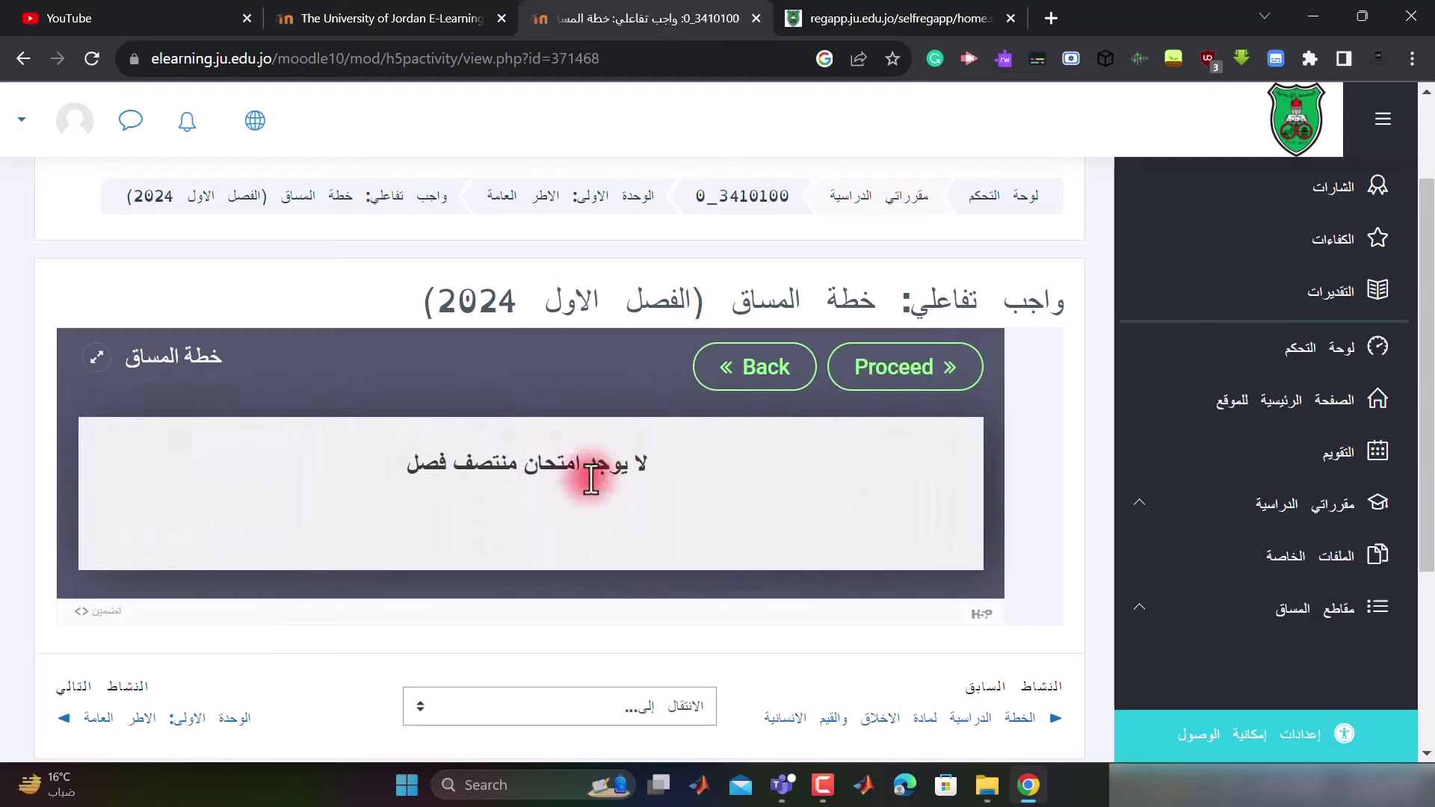
pyautogui.click(776, 423)
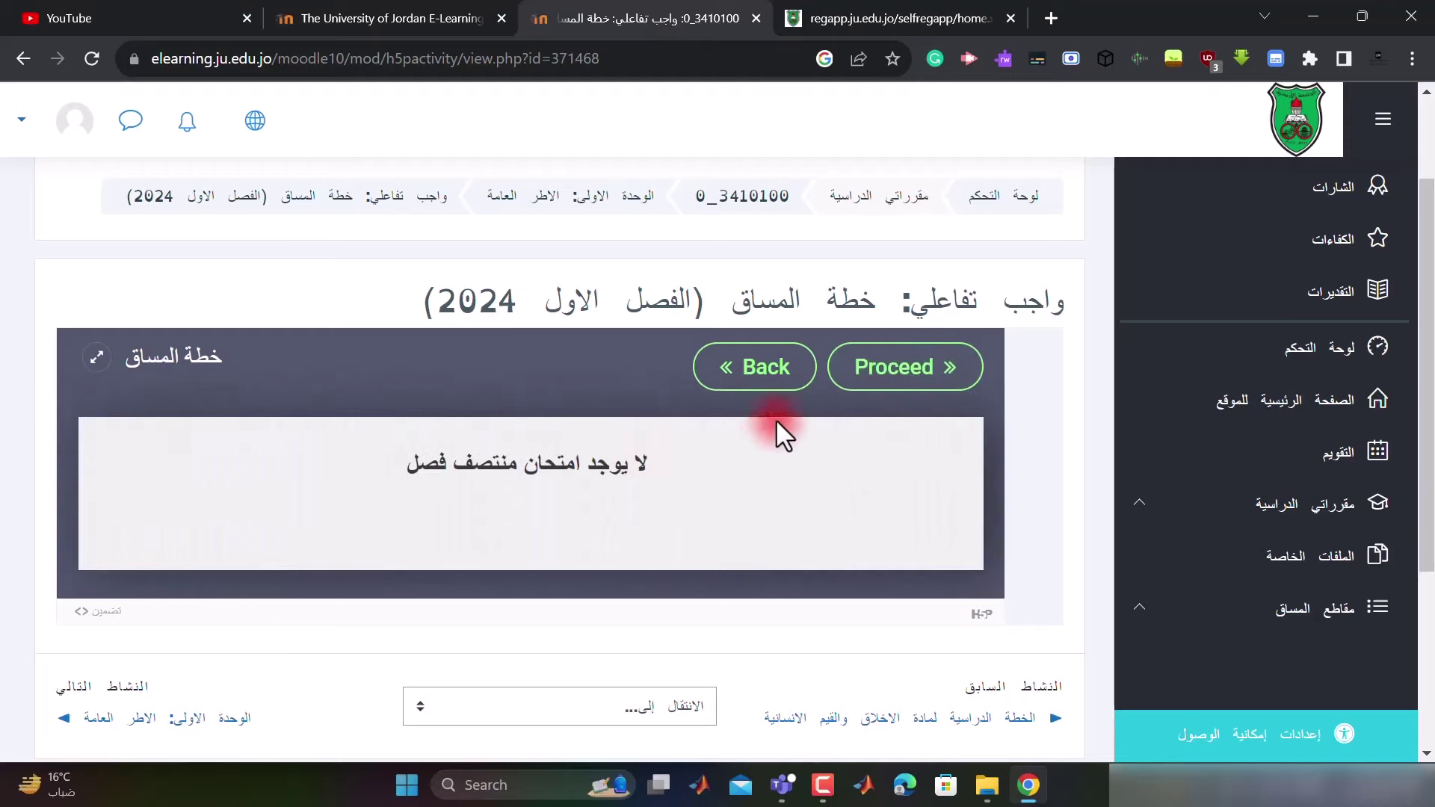
pyautogui.click(904, 389)
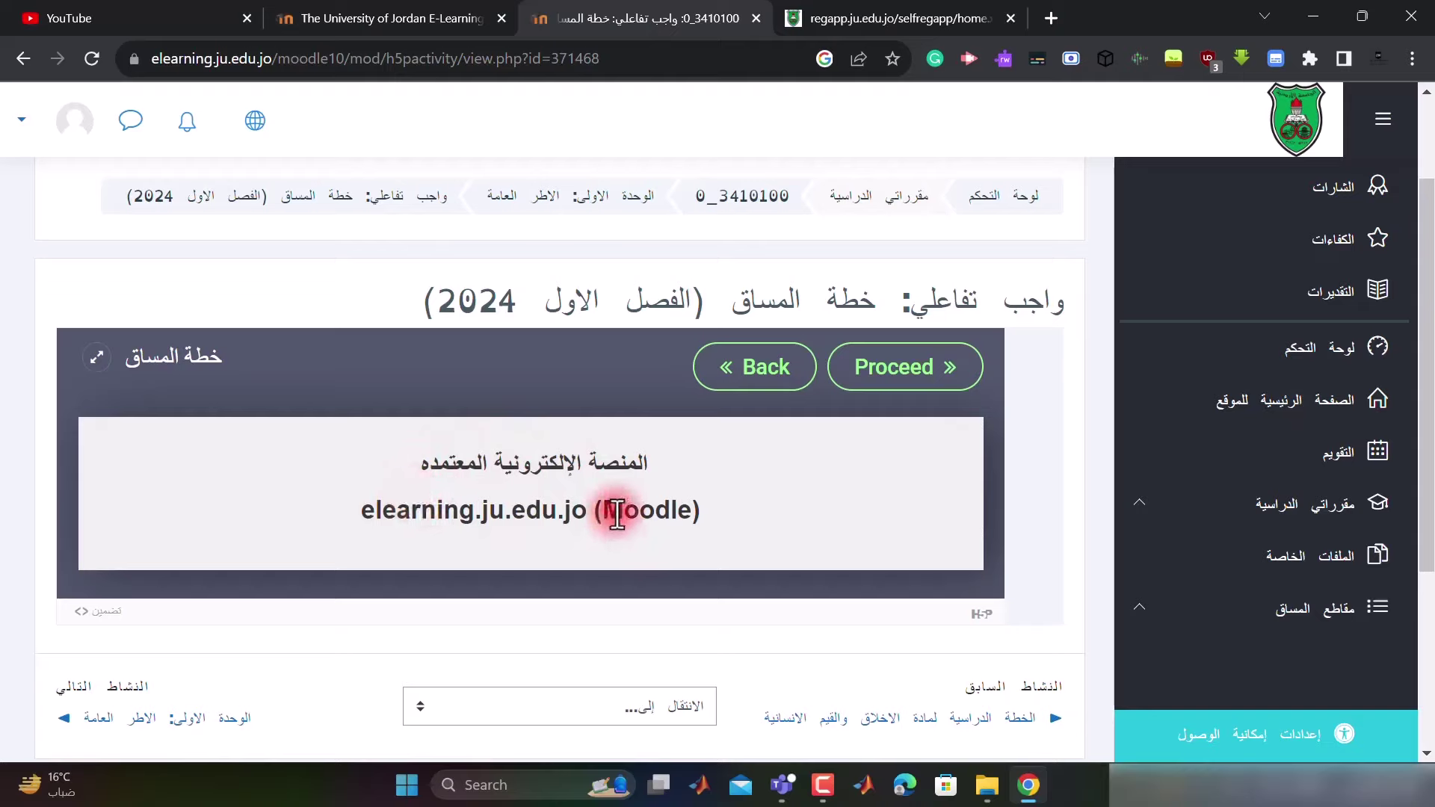
pyautogui.moveTo(619, 514); pyautogui.dragTo(682, 498)
pyautogui.click(682, 503)
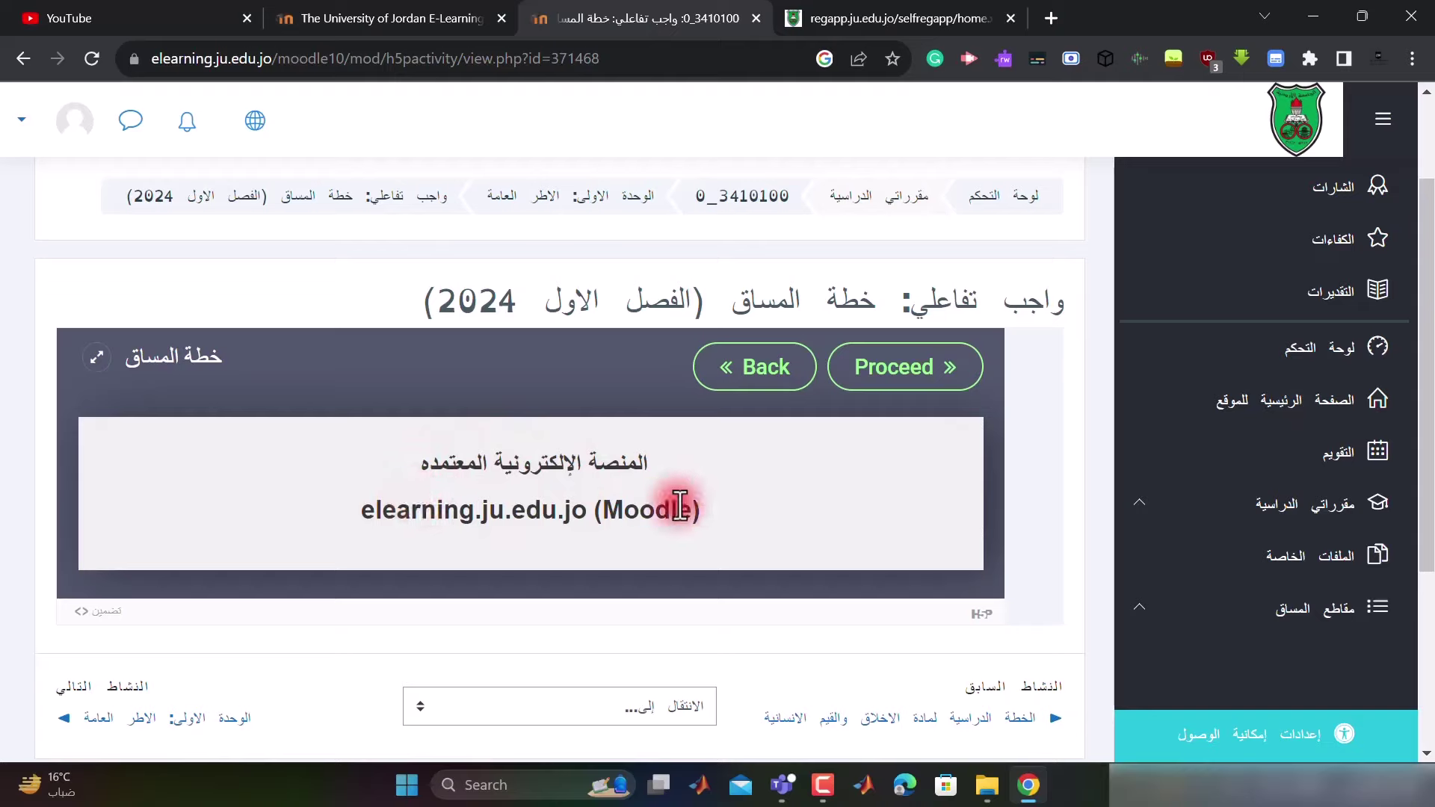
pyautogui.click(898, 391)
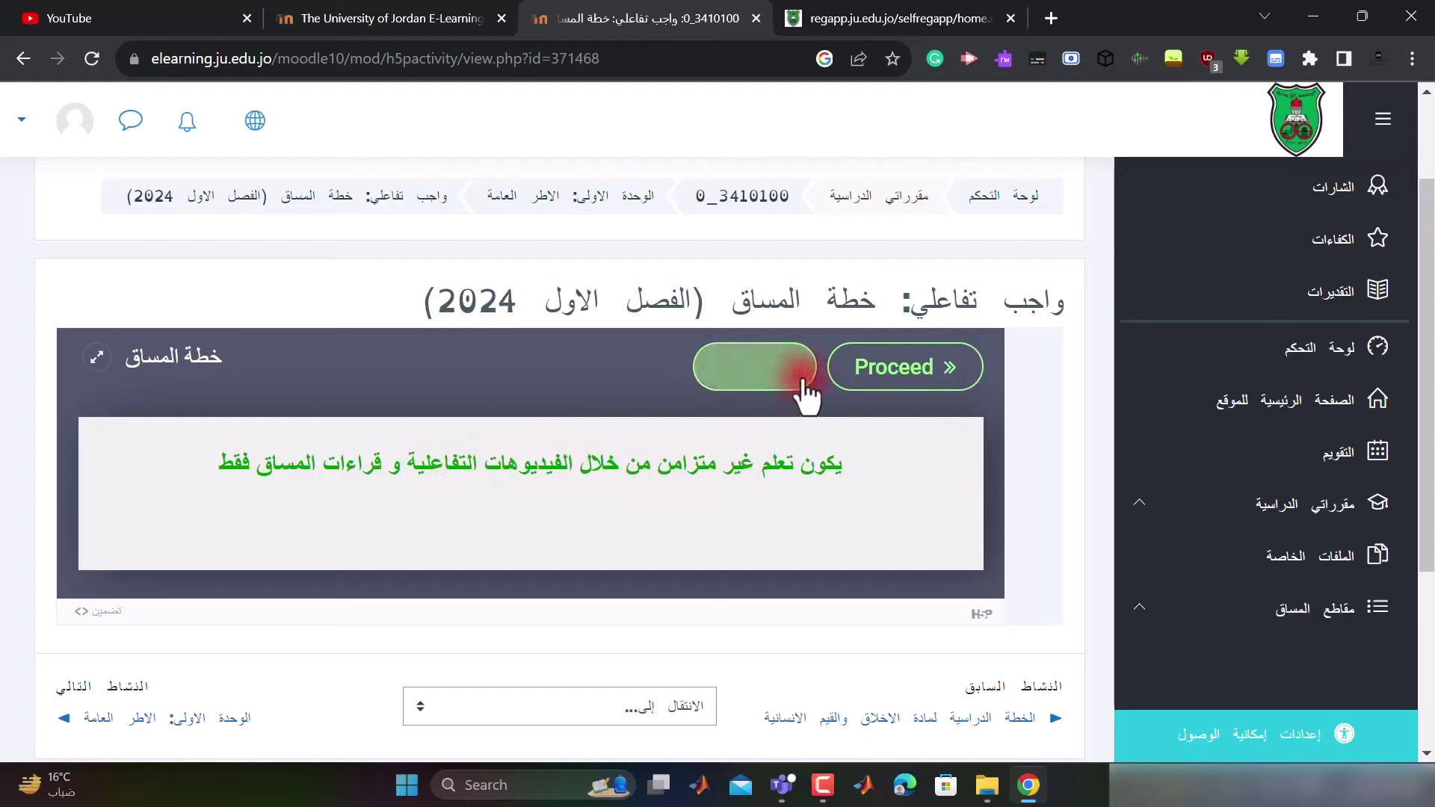
pyautogui.click(924, 385)
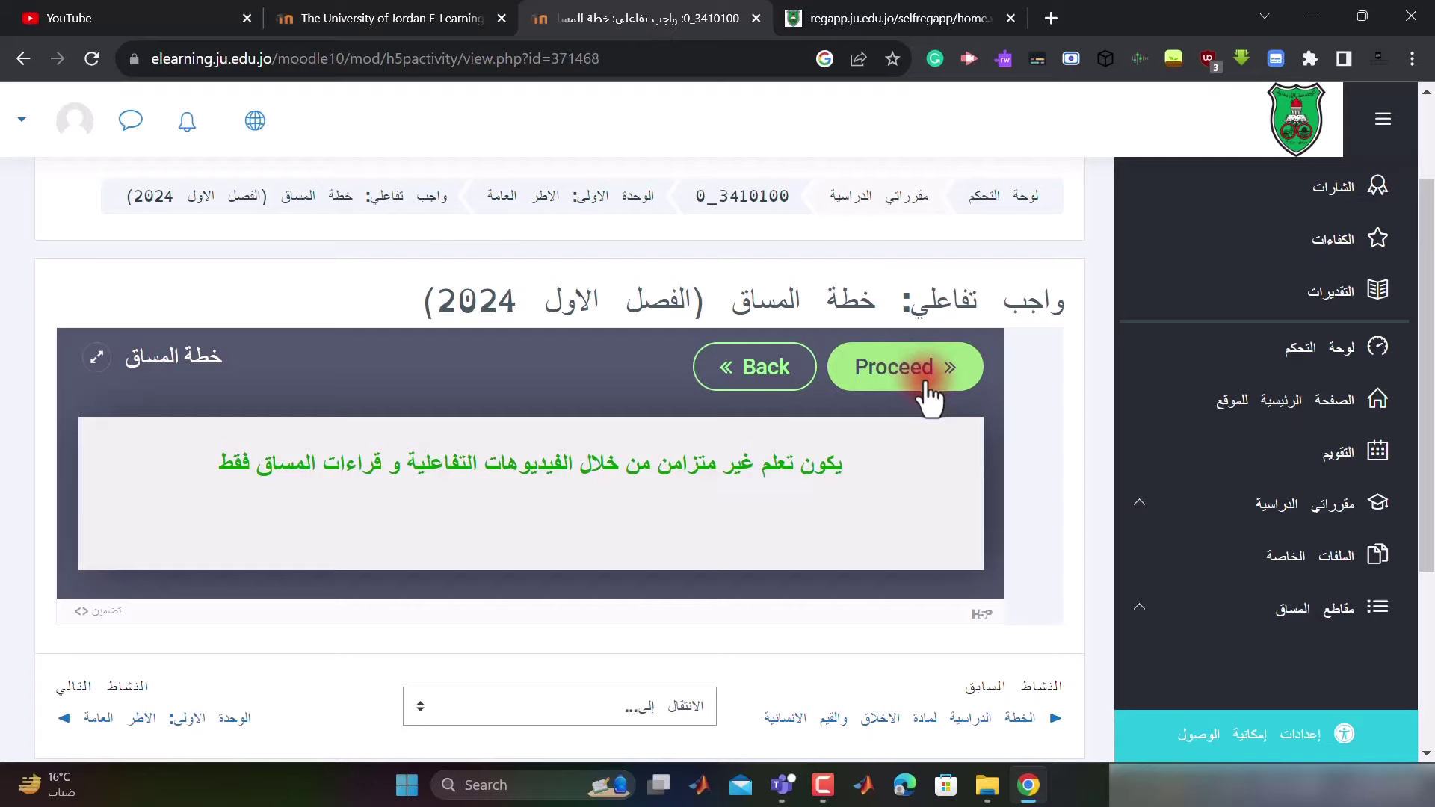
pyautogui.click(927, 385)
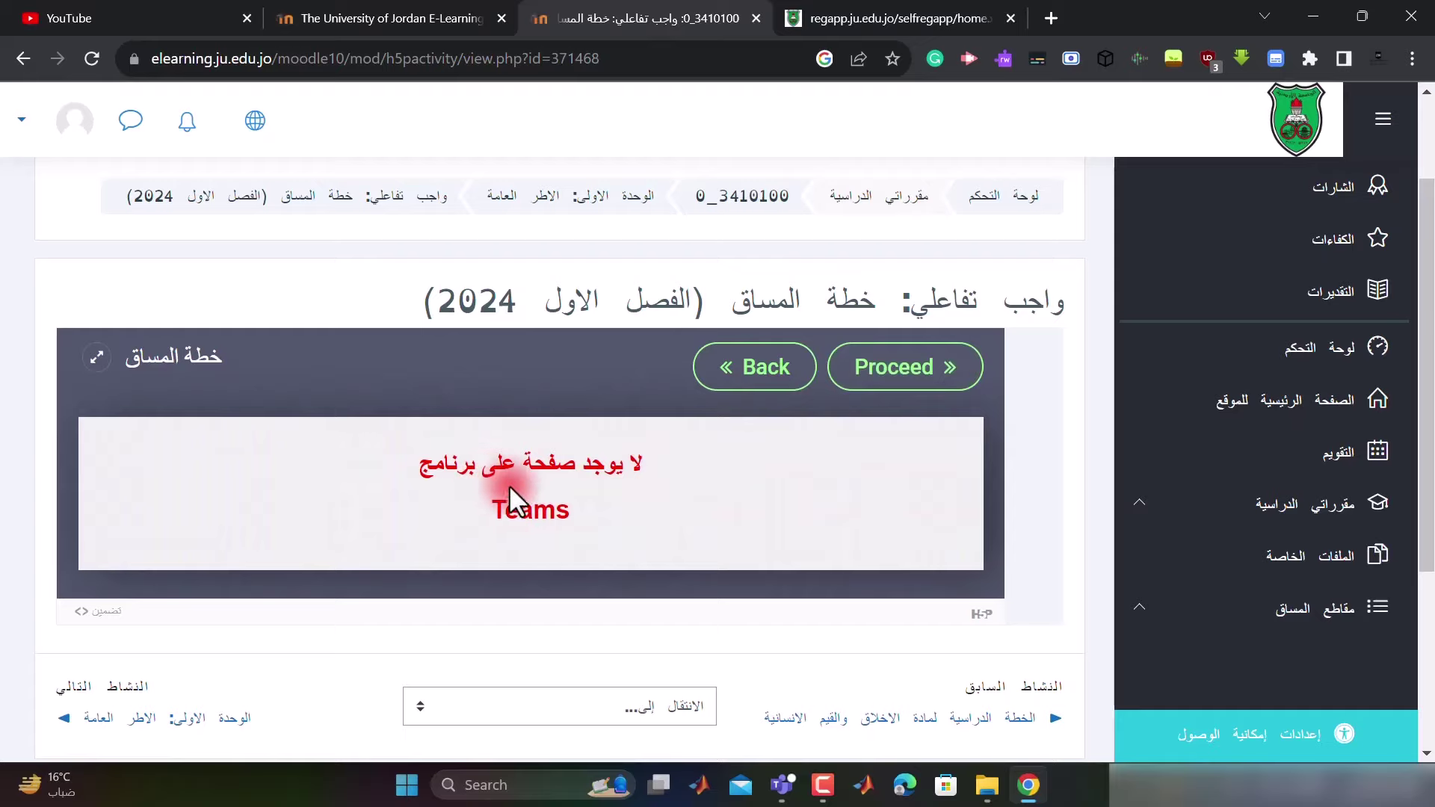
pyautogui.click(897, 368)
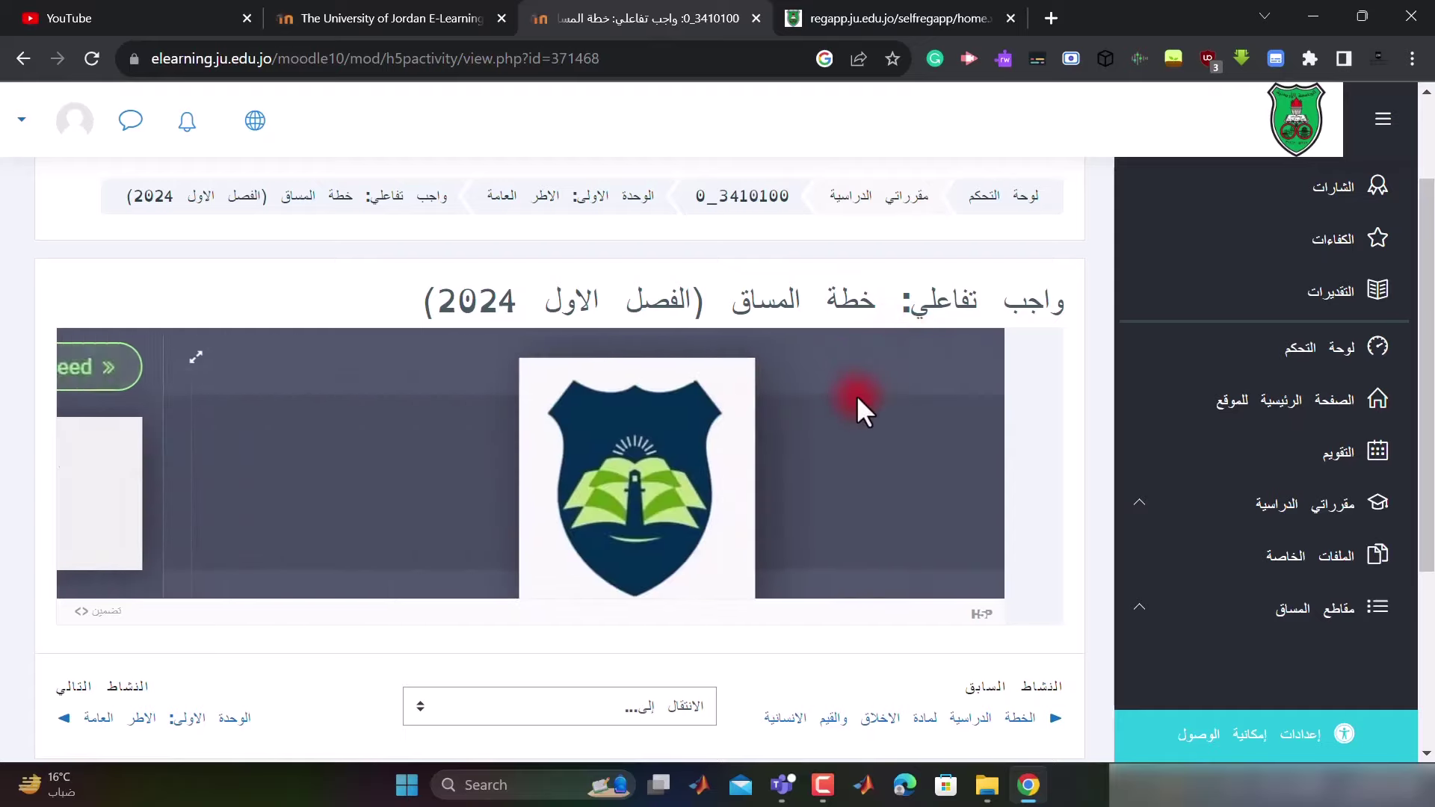
# Step: Review the 1 / 1 score and restart the course-plan presentation
pyautogui.scroll(-4, 672, 464)
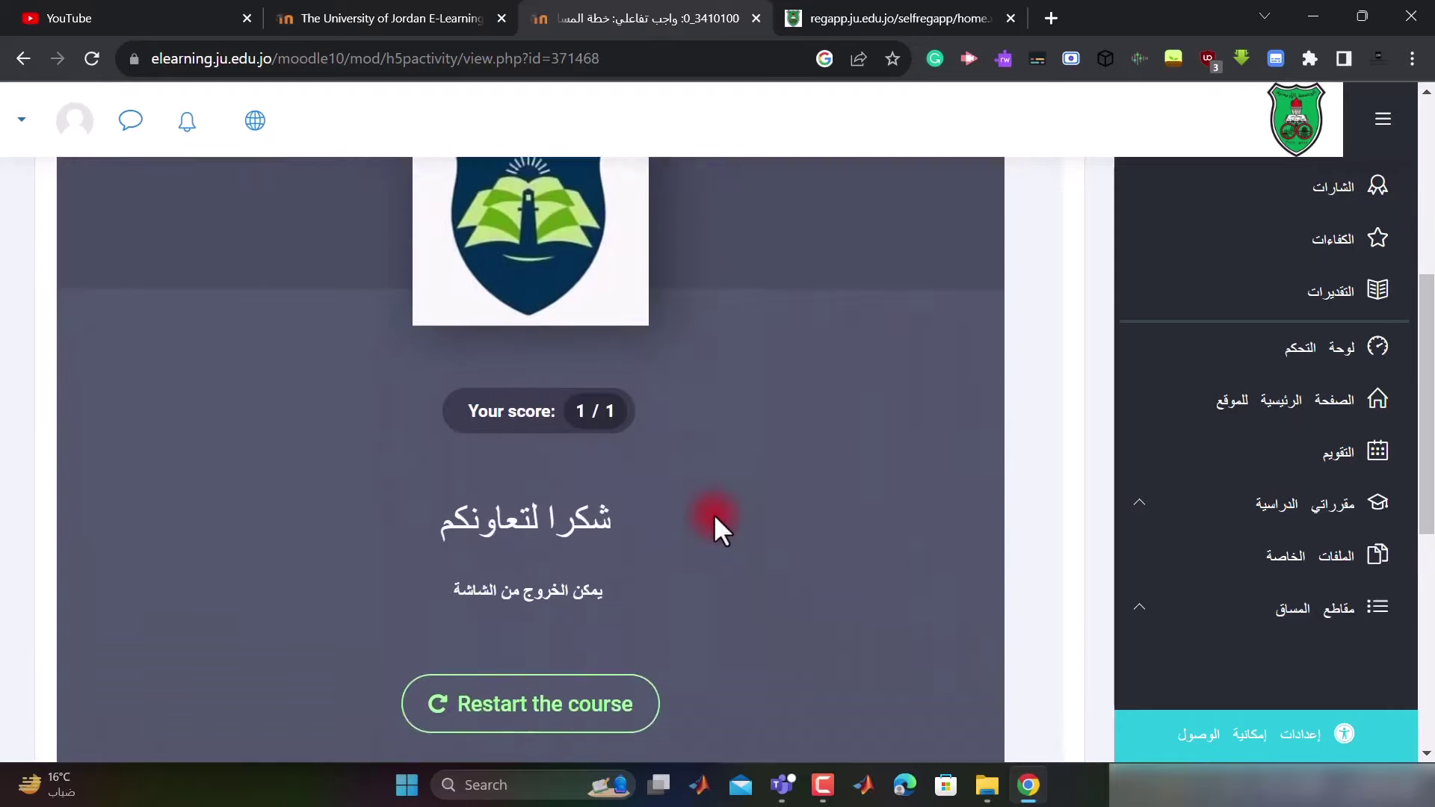
pyautogui.scroll(-3, 711, 514)
pyautogui.scroll(-2, 710, 587)
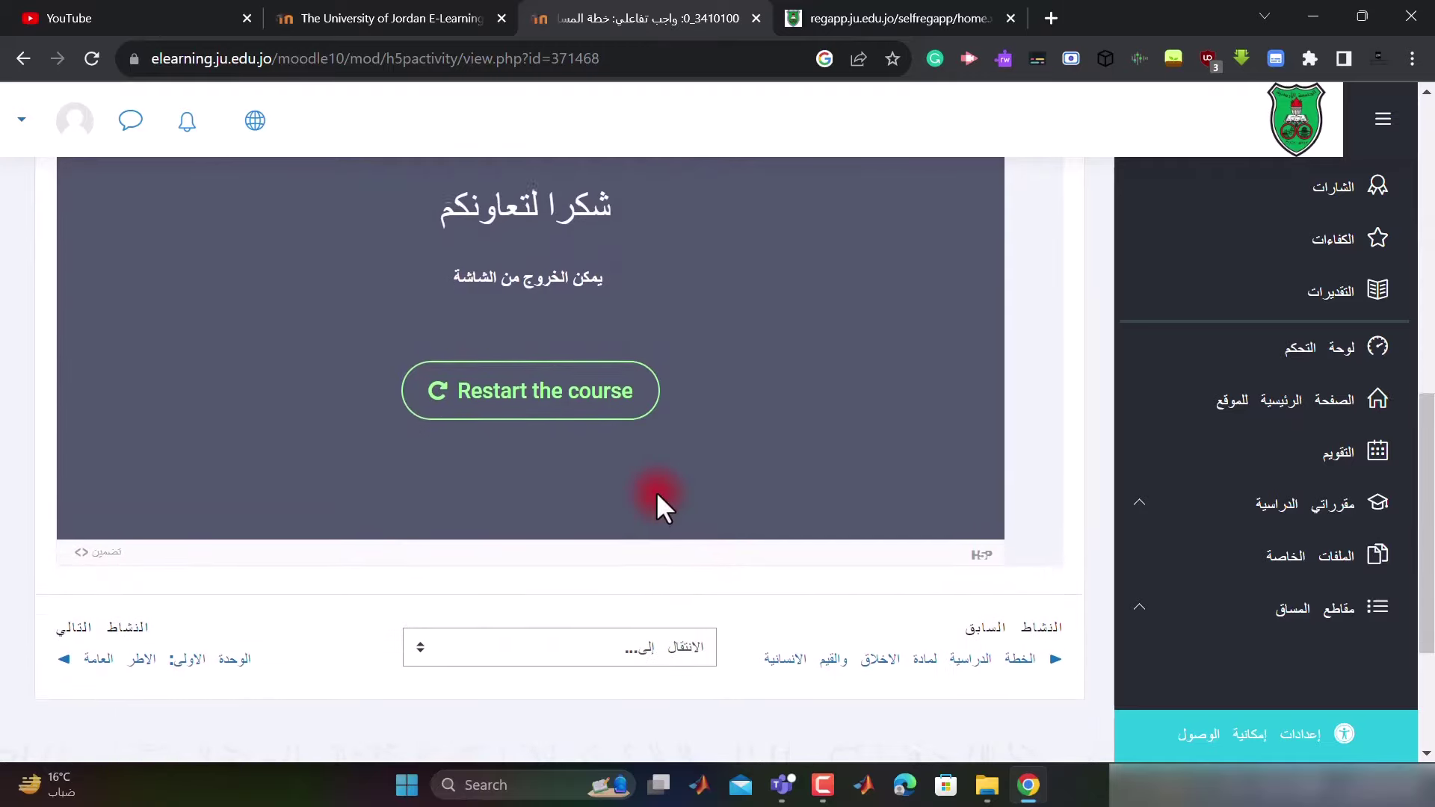
pyautogui.scroll(8, 660, 501)
pyautogui.scroll(2, 658, 491)
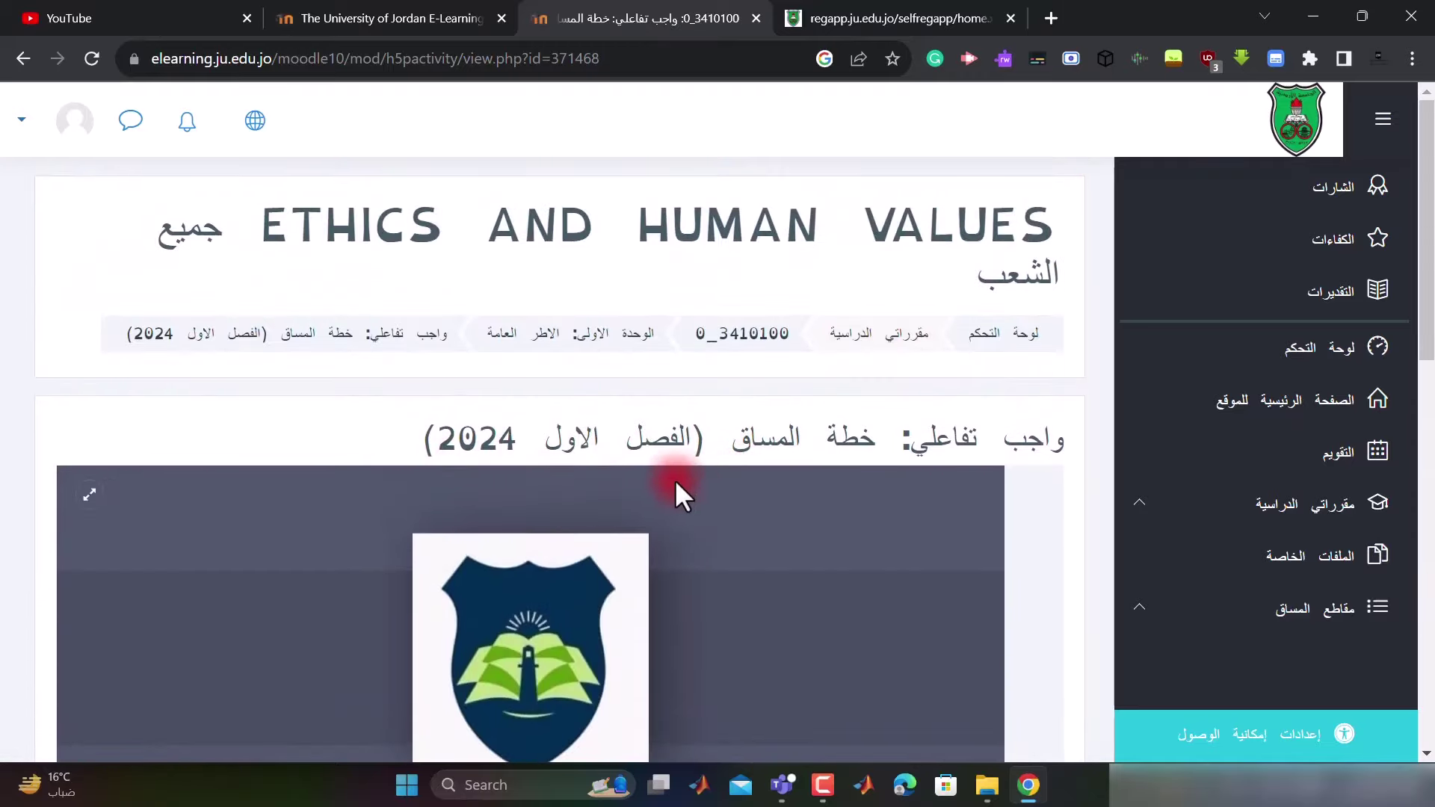
pyautogui.scroll(-7, 729, 479)
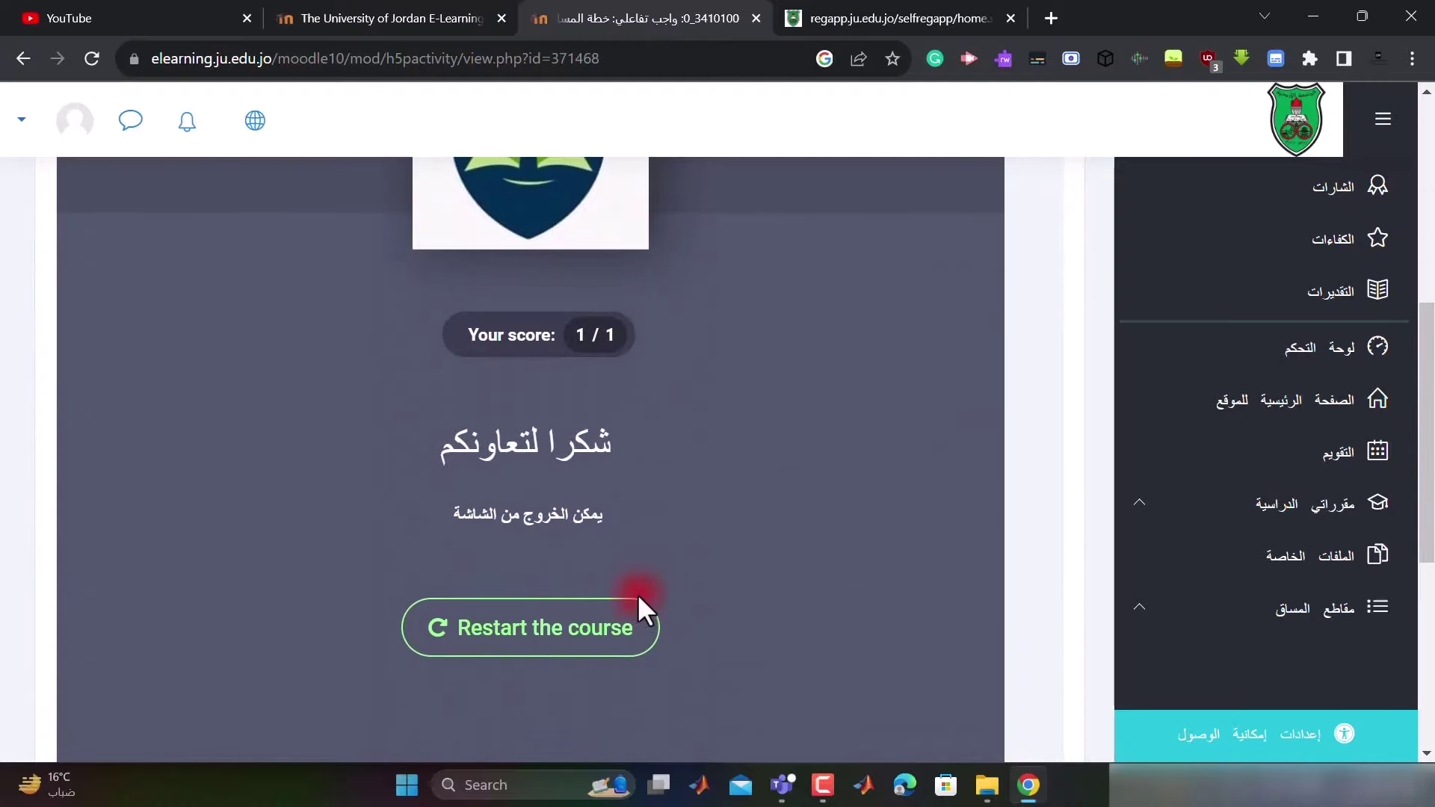
pyautogui.click(637, 622)
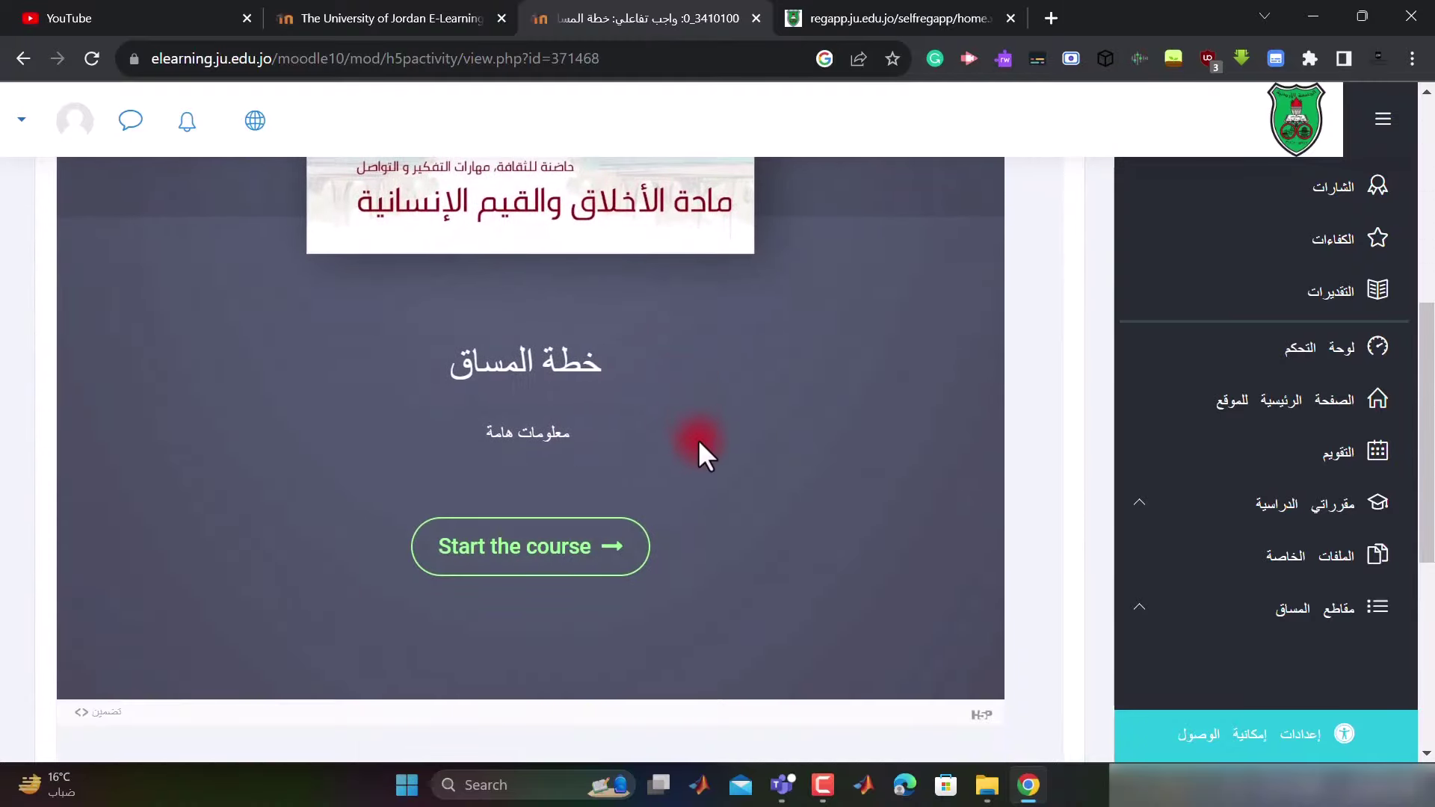
# Step: Return to the Ethics and Human Values course page
pyautogui.scroll(5, 700, 443)
pyautogui.scroll(-10, 702, 553)
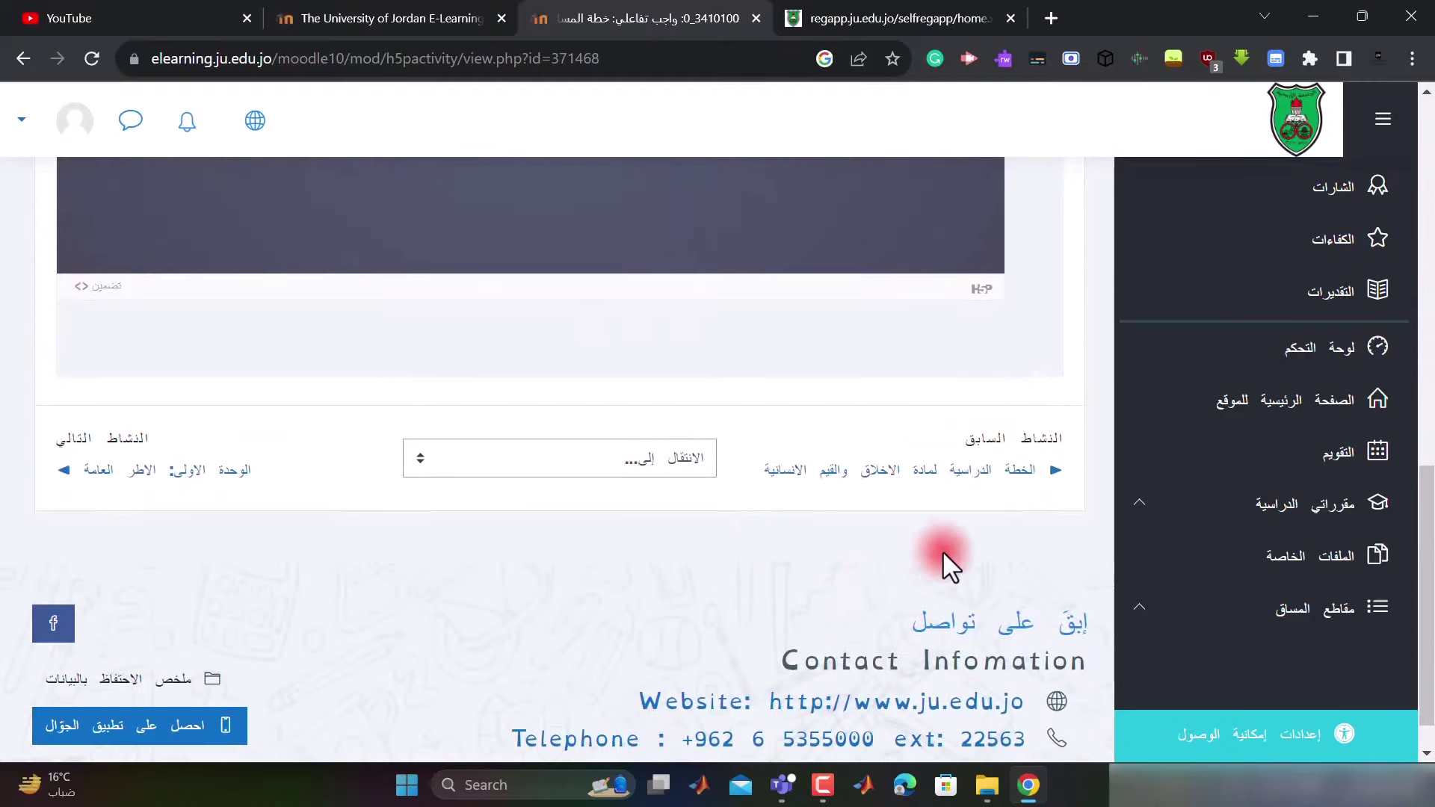
pyautogui.scroll(10, 527, 429)
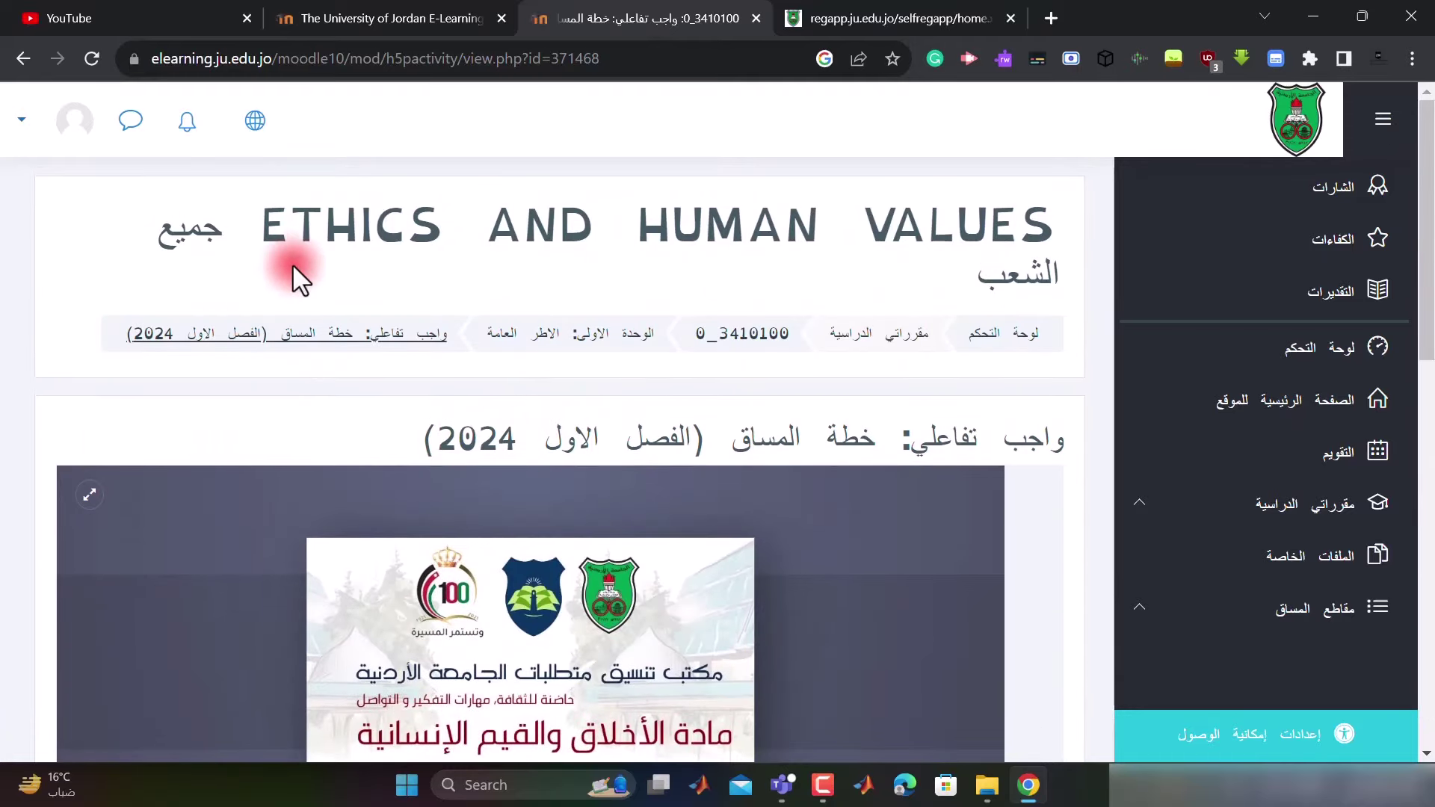
pyautogui.click(16, 55)
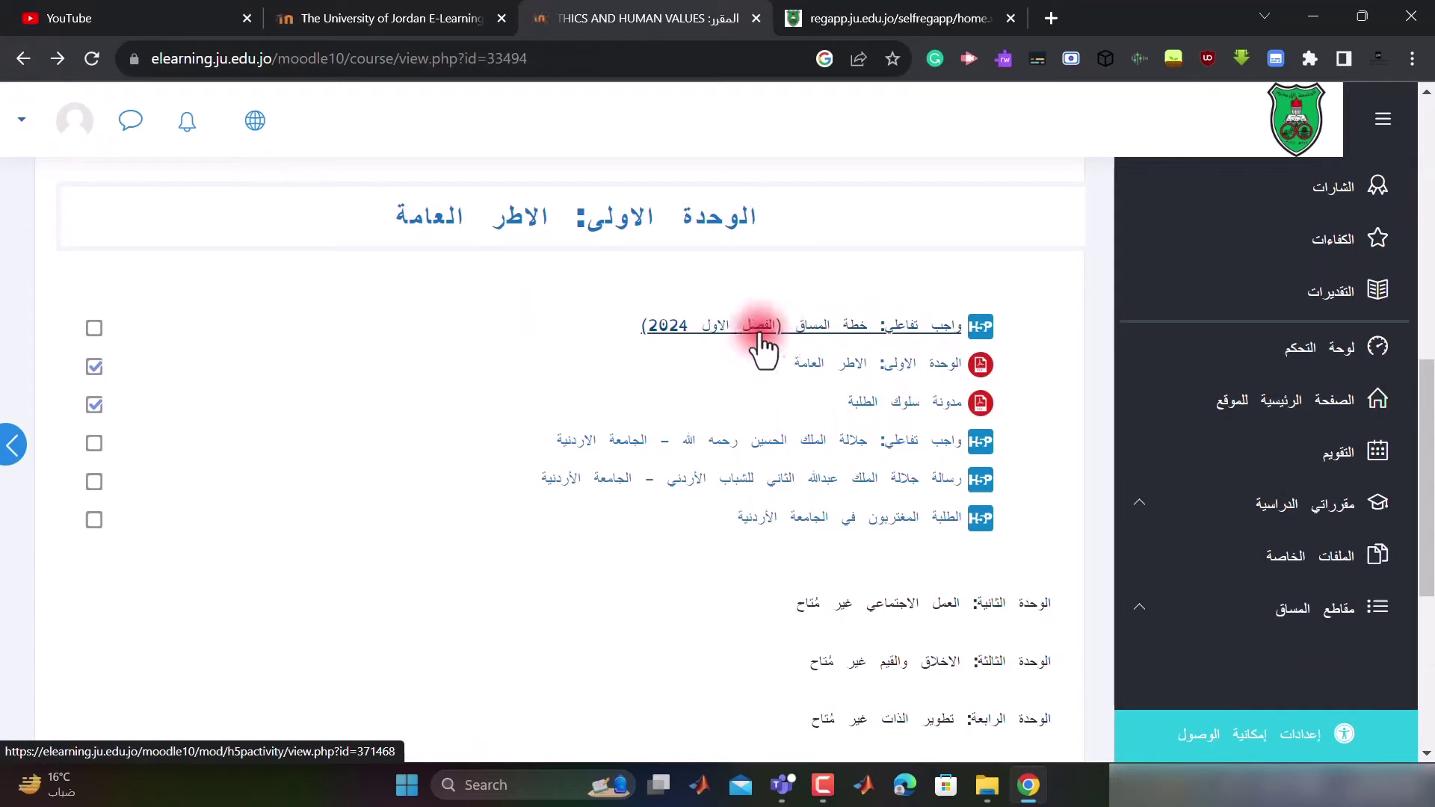
# Step: Mark the course-plan activity done and open the King Hussein – University of Jordan video assignment
pyautogui.click(604, 343)
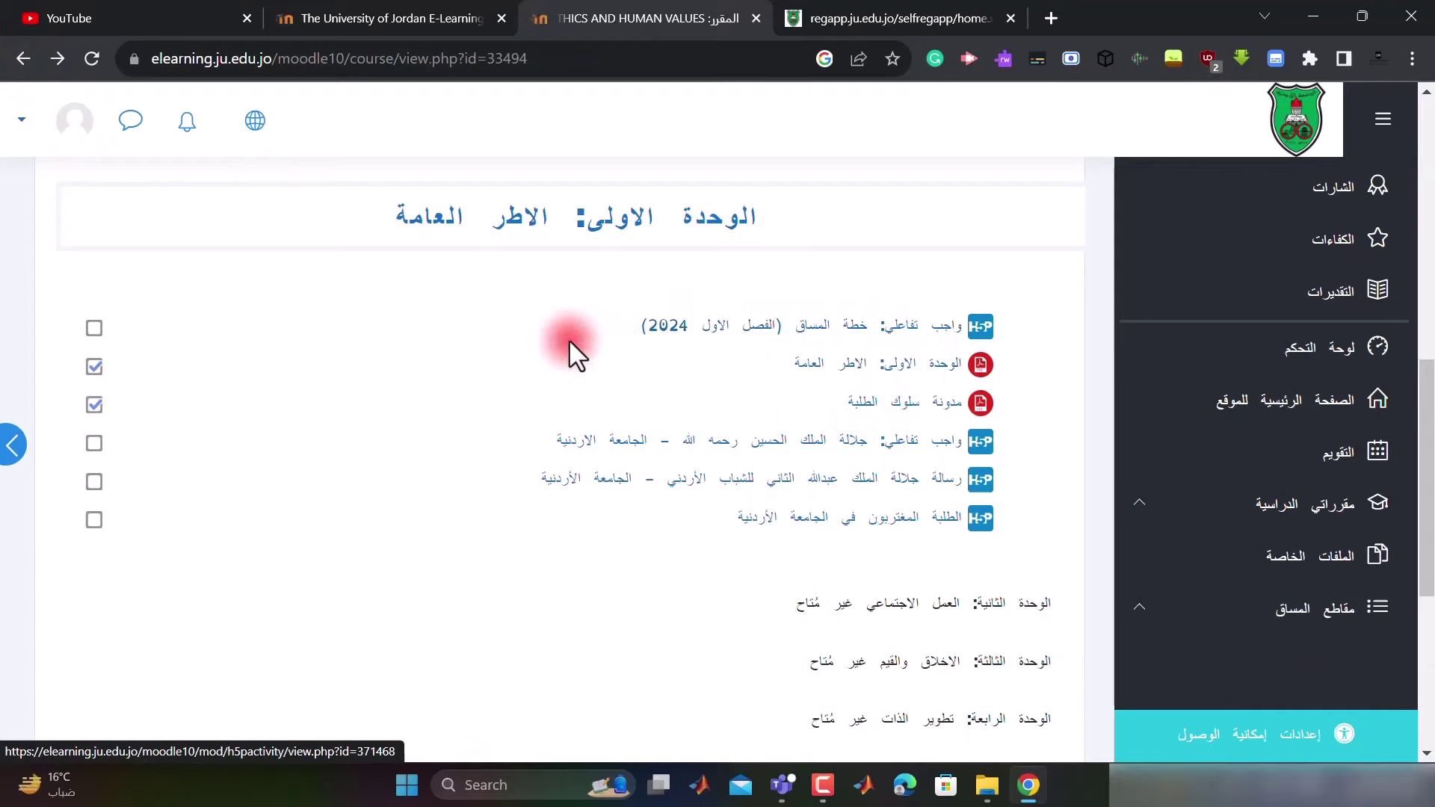
pyautogui.click(93, 329)
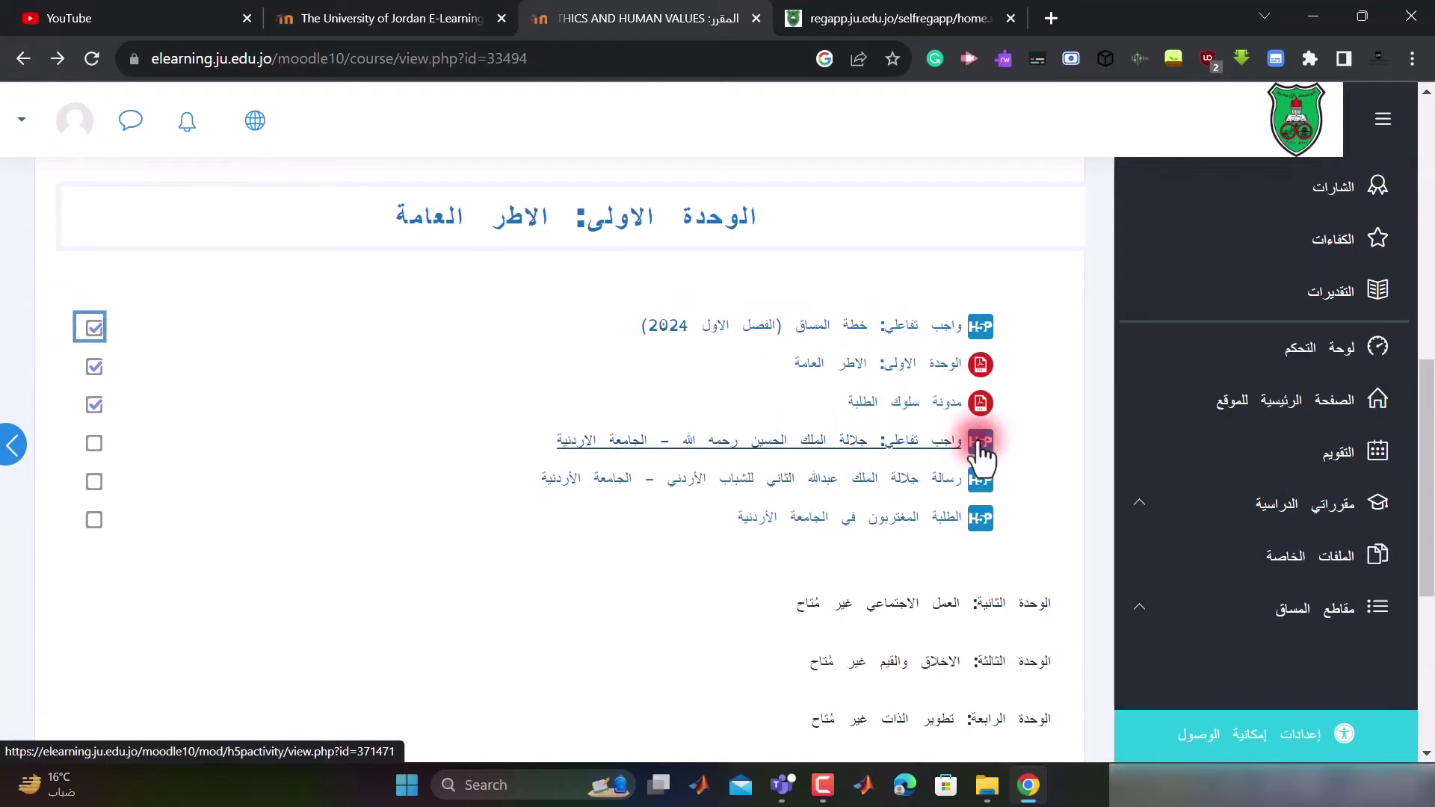
pyautogui.click(884, 447)
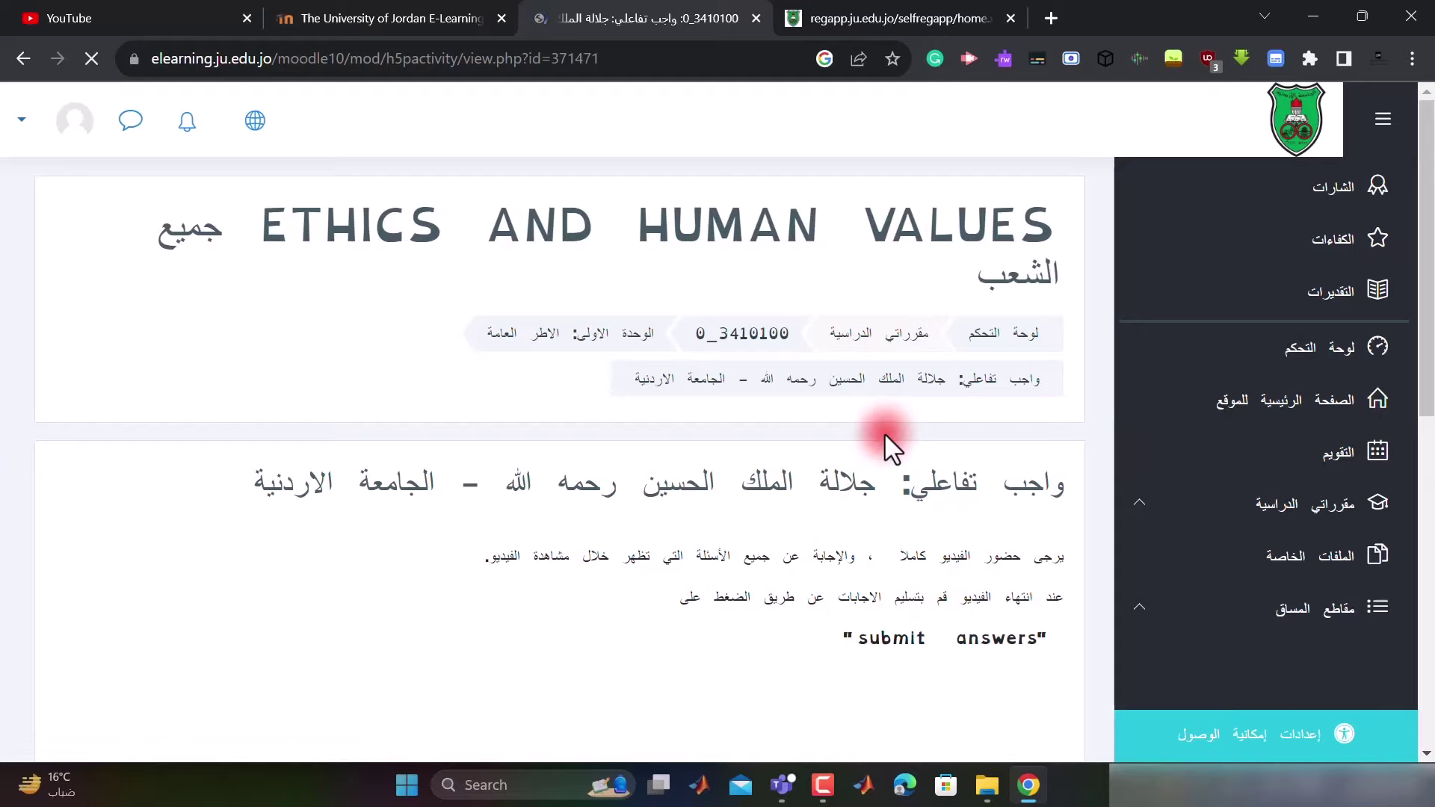
# Step: Start the embedded H5P video and dismiss Chrome's captions suggestion popup
pyautogui.scroll(-5, 952, 486)
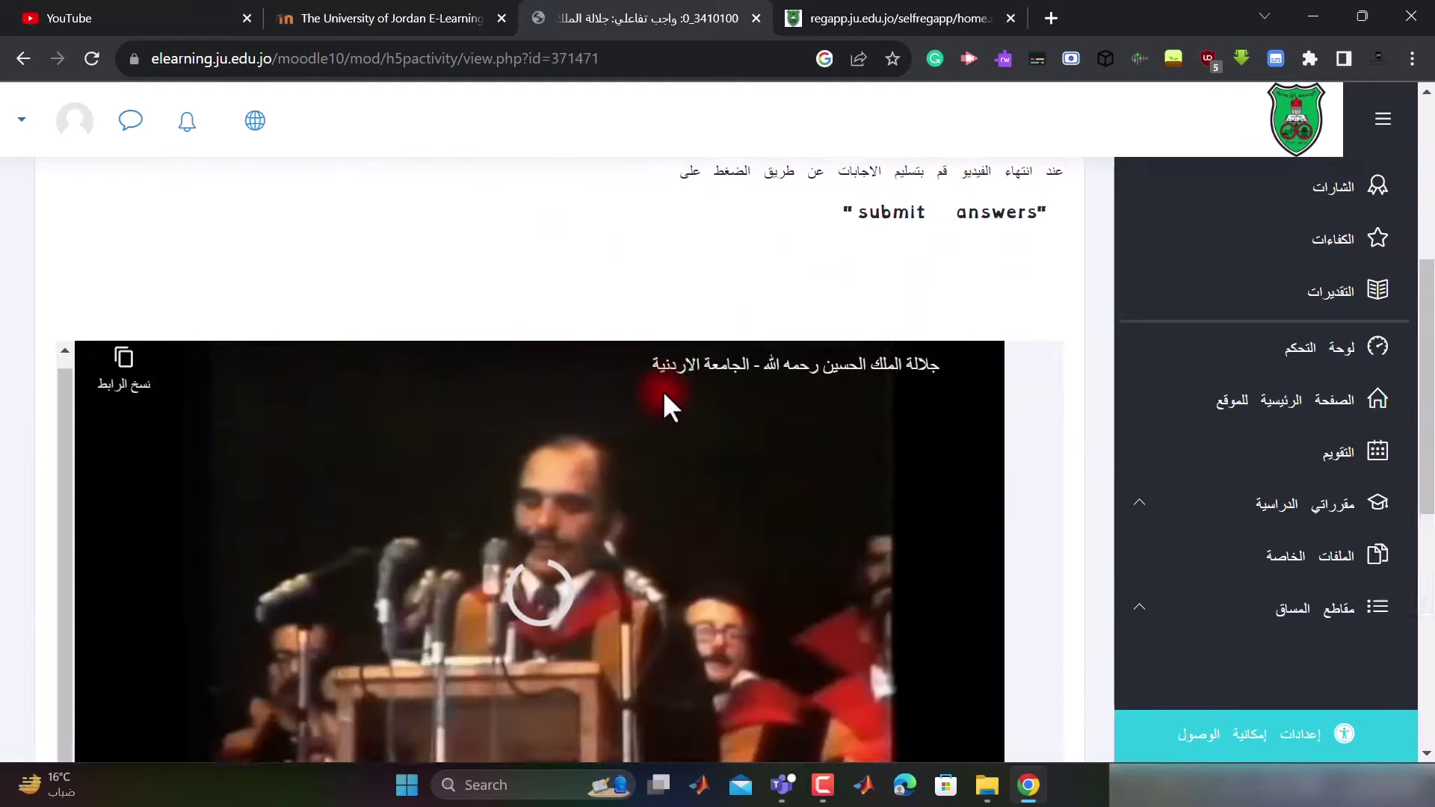
pyautogui.scroll(-3, 704, 297)
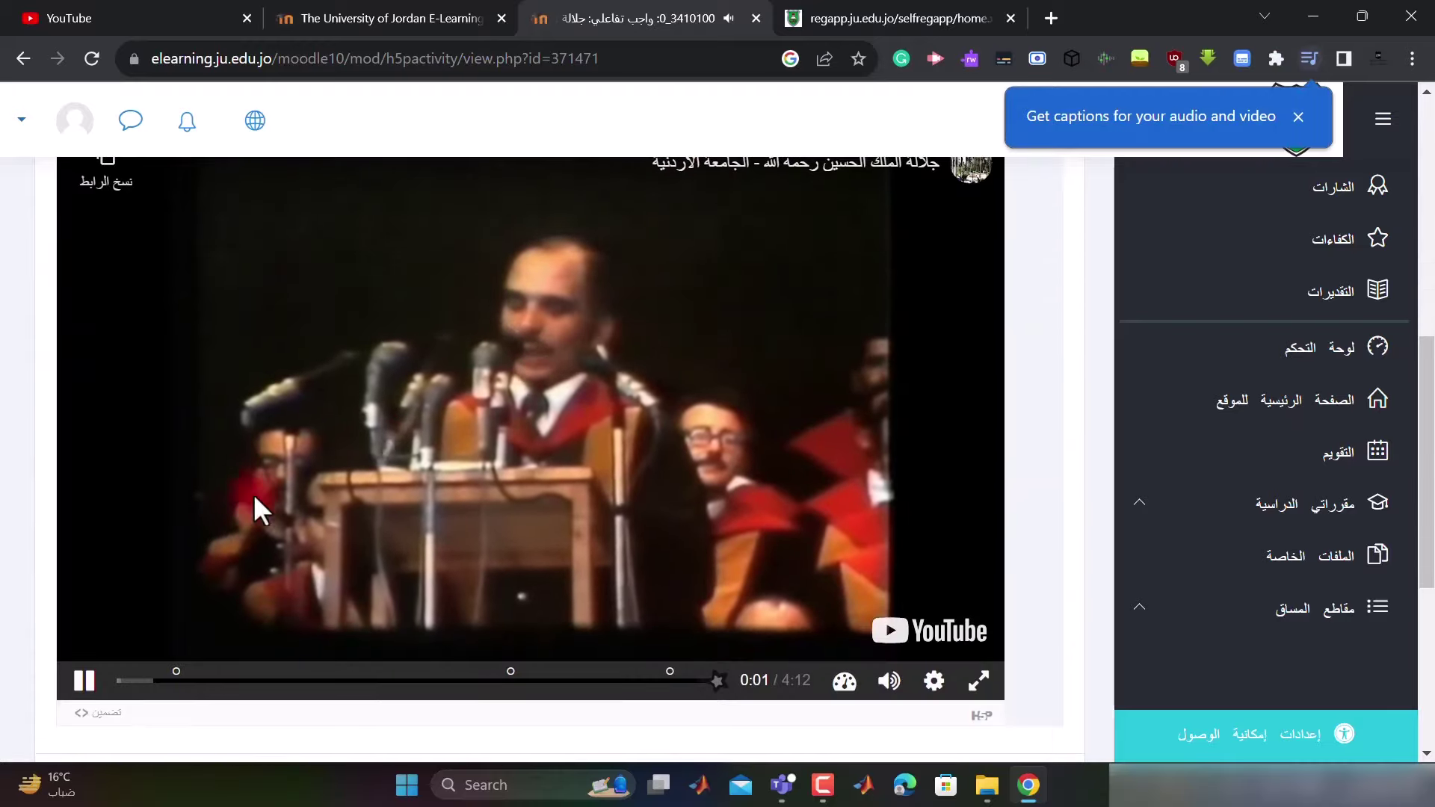
pyautogui.click(84, 682)
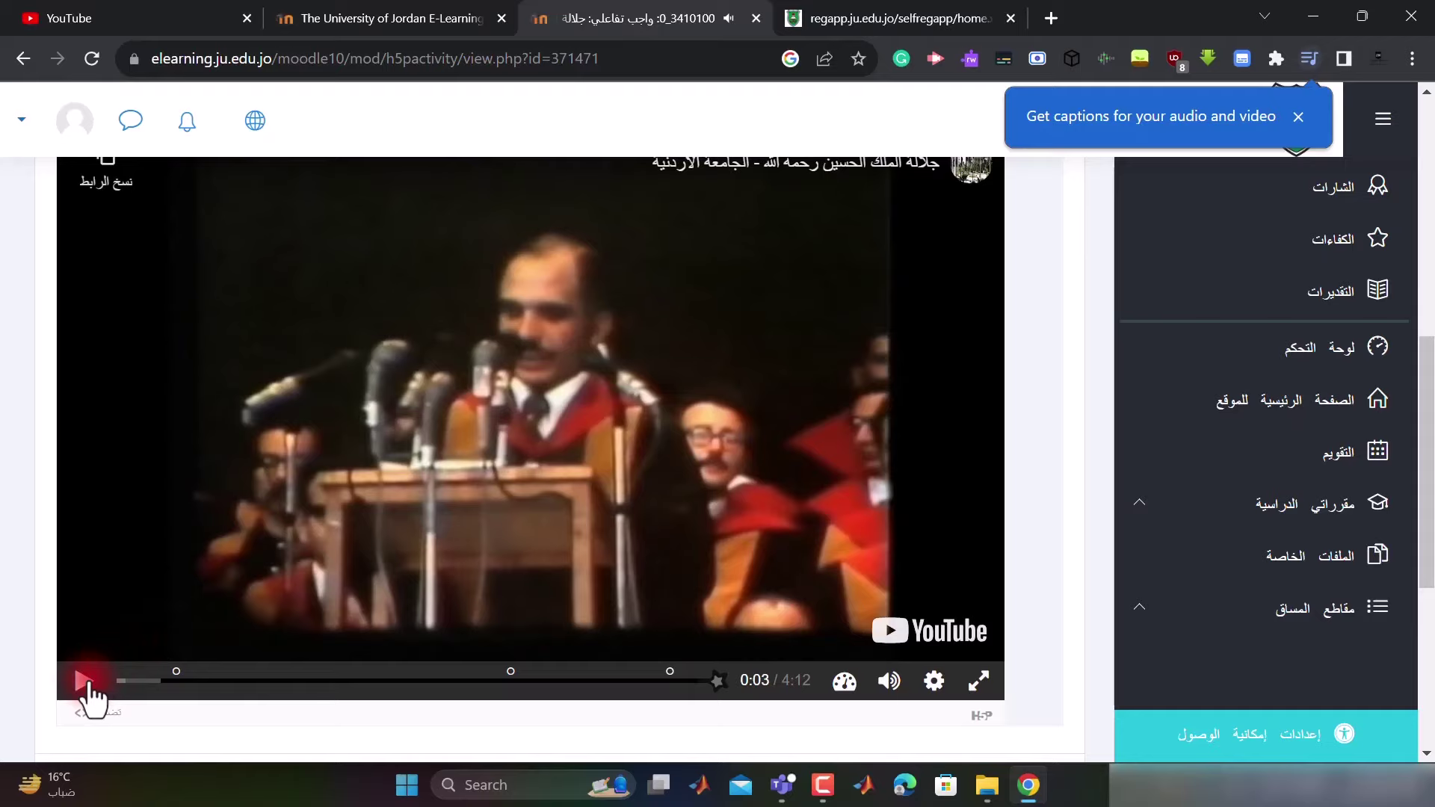
pyautogui.click(1299, 118)
# Step: Resume the video to the 0:26 question and select the first answer
pyautogui.scroll(-3, 577, 516)
pyautogui.scroll(3, 582, 514)
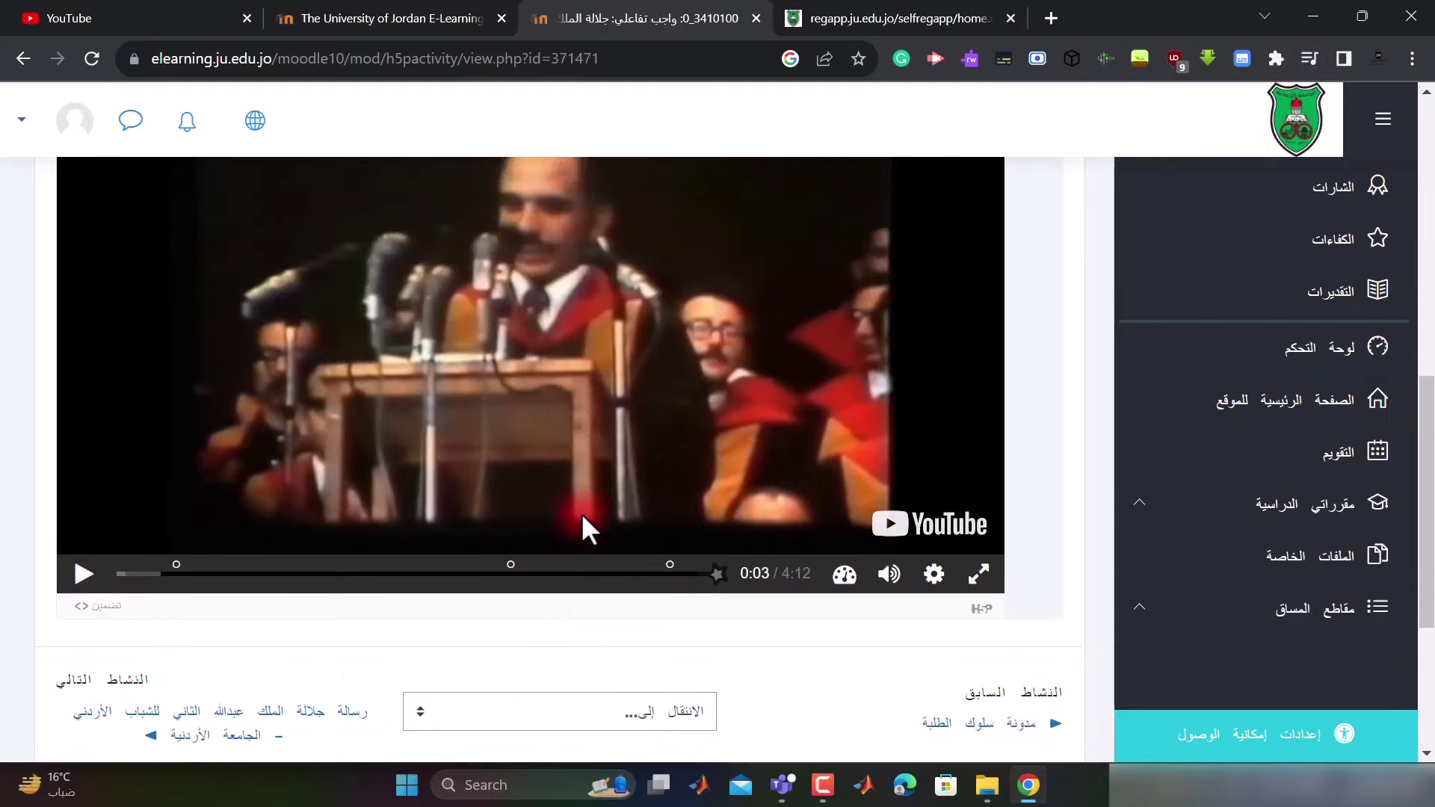
pyautogui.scroll(1, 590, 517)
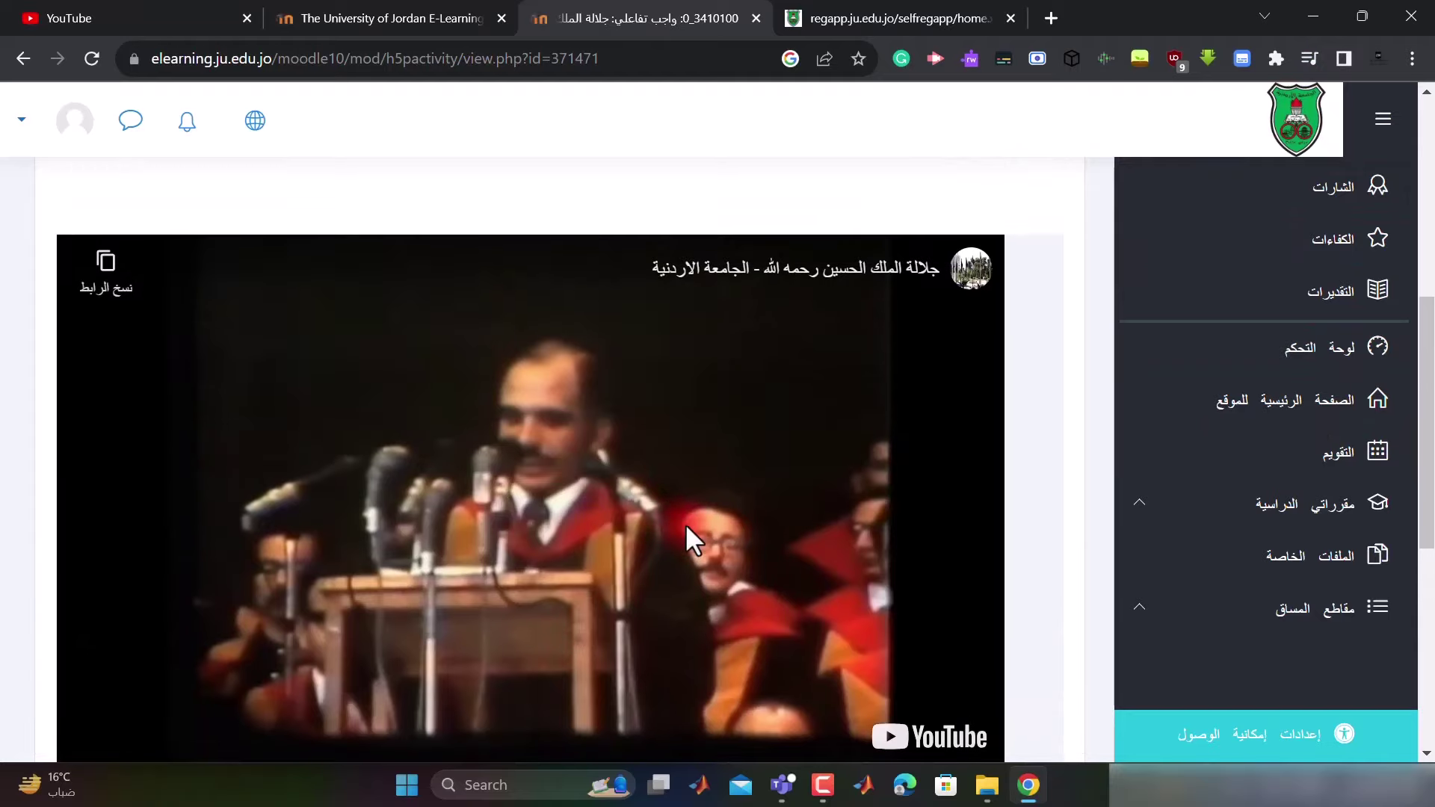
pyautogui.scroll(-1, 685, 524)
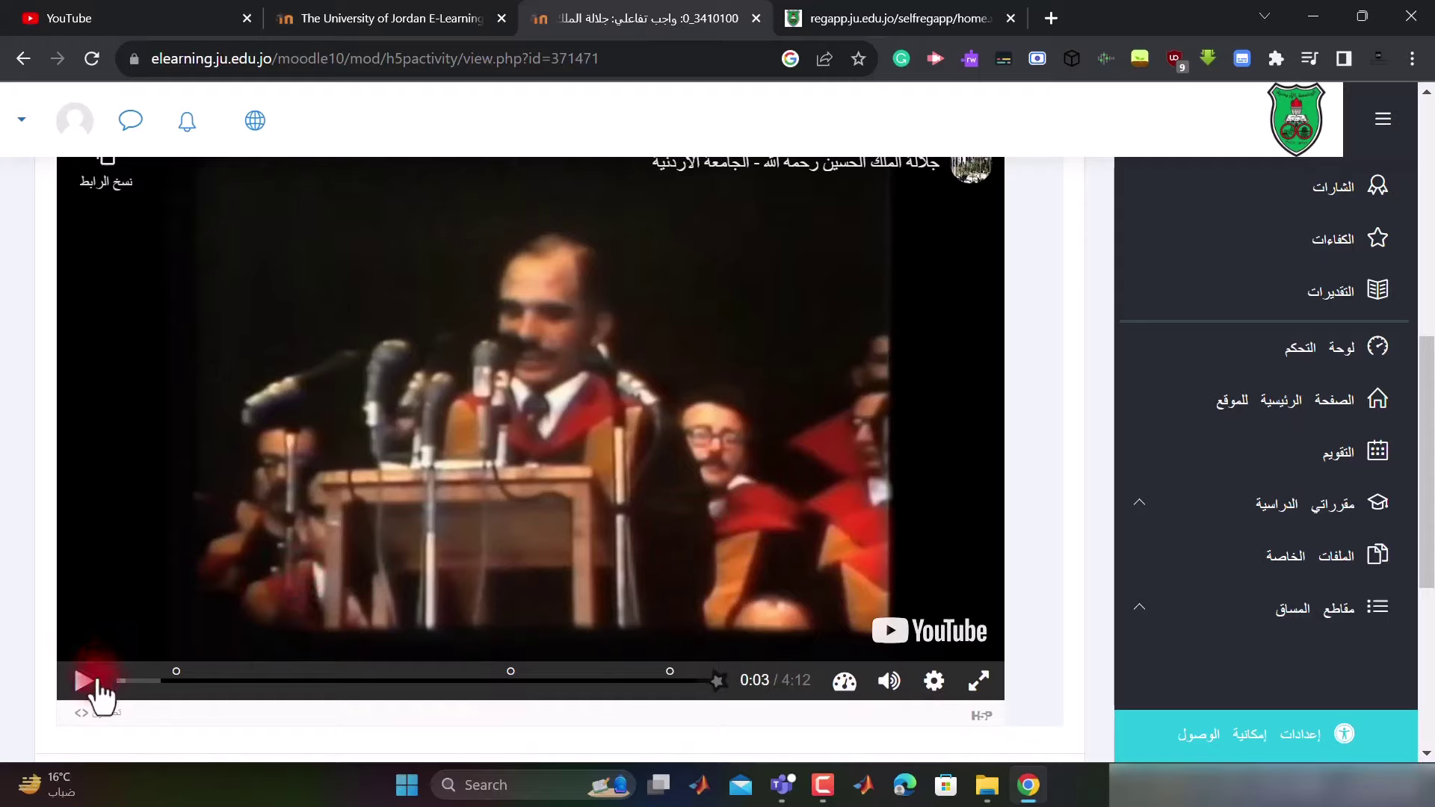
pyautogui.click(87, 685)
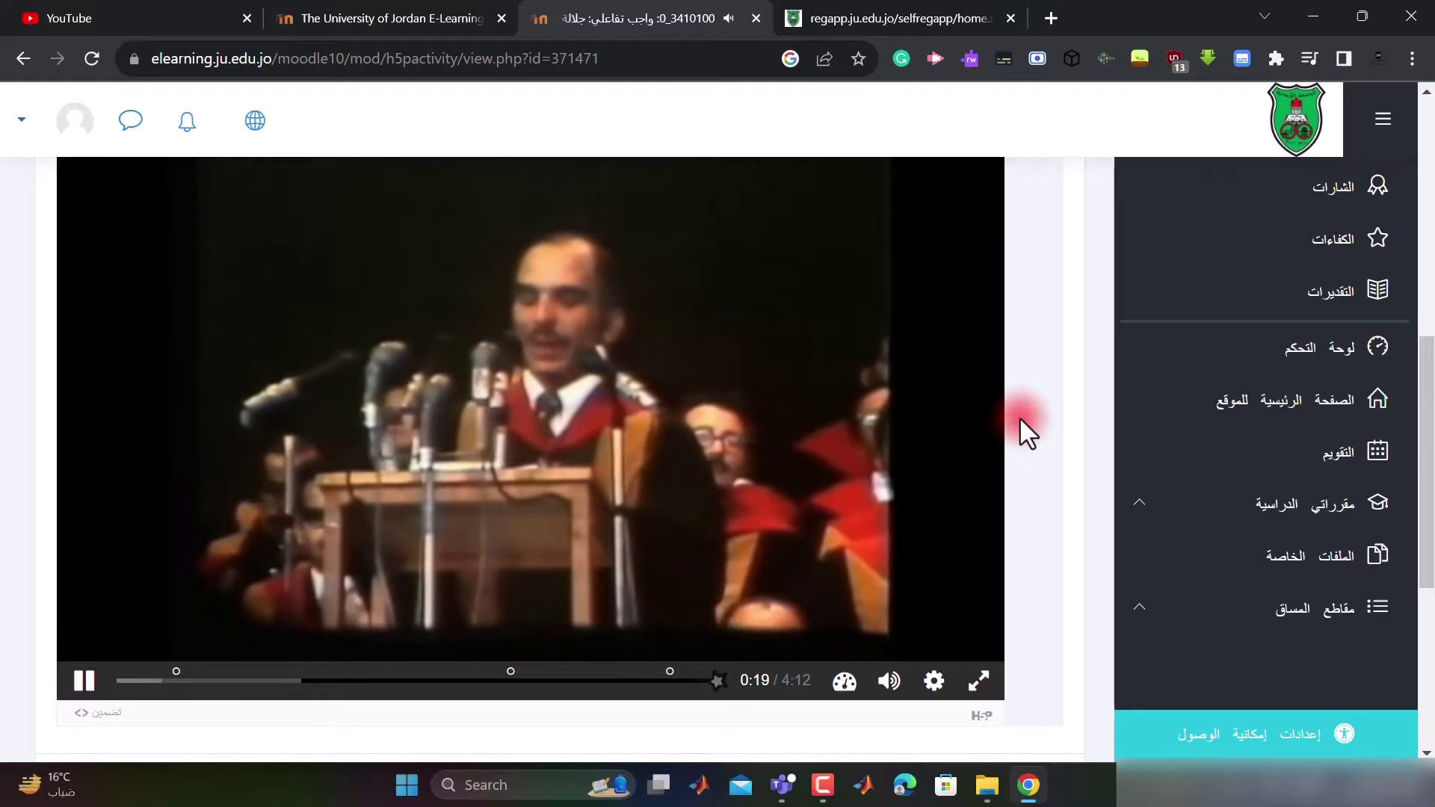
pyautogui.click(595, 372)
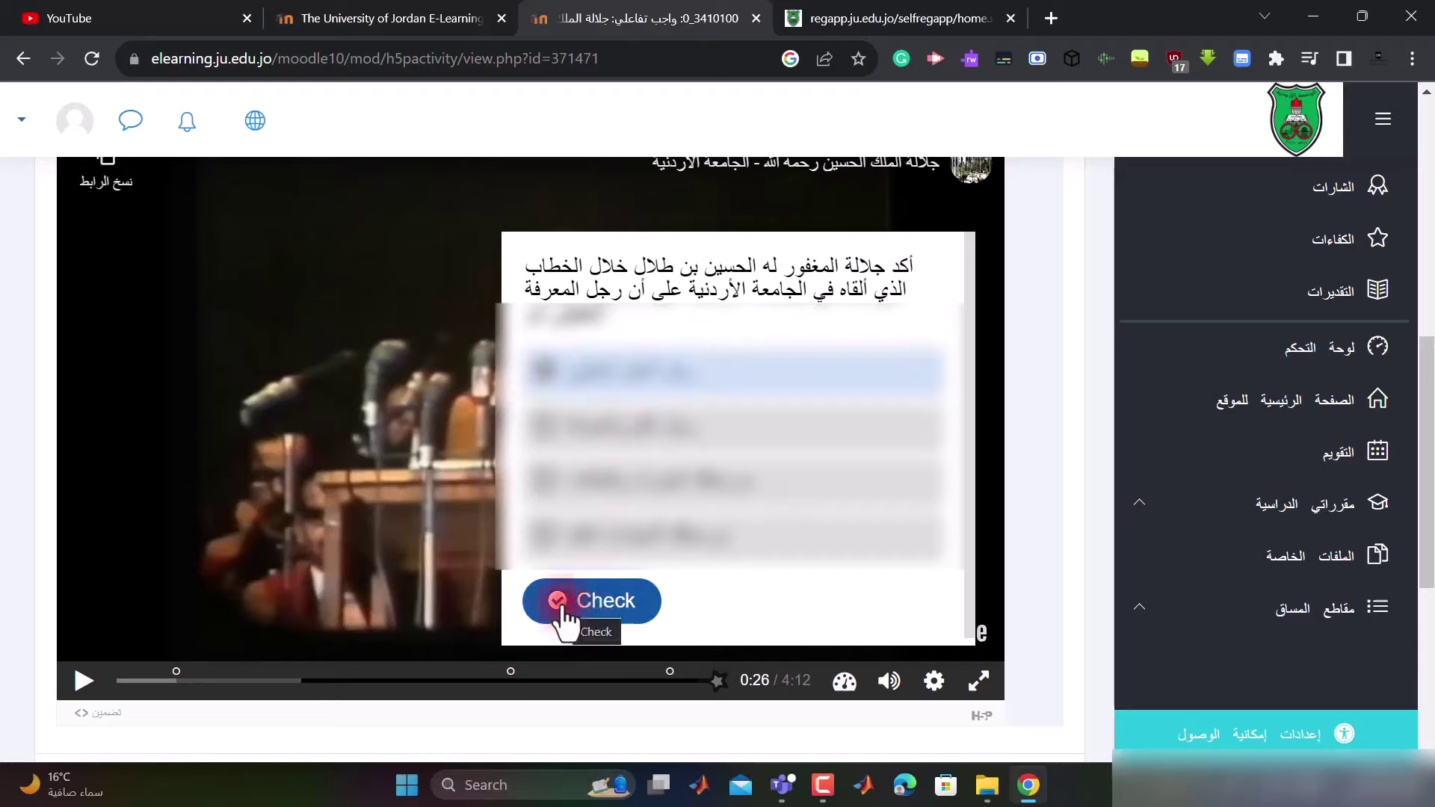
# Step: Check the chosen answer for a 1/1 score and continue the video
pyautogui.click(577, 607)
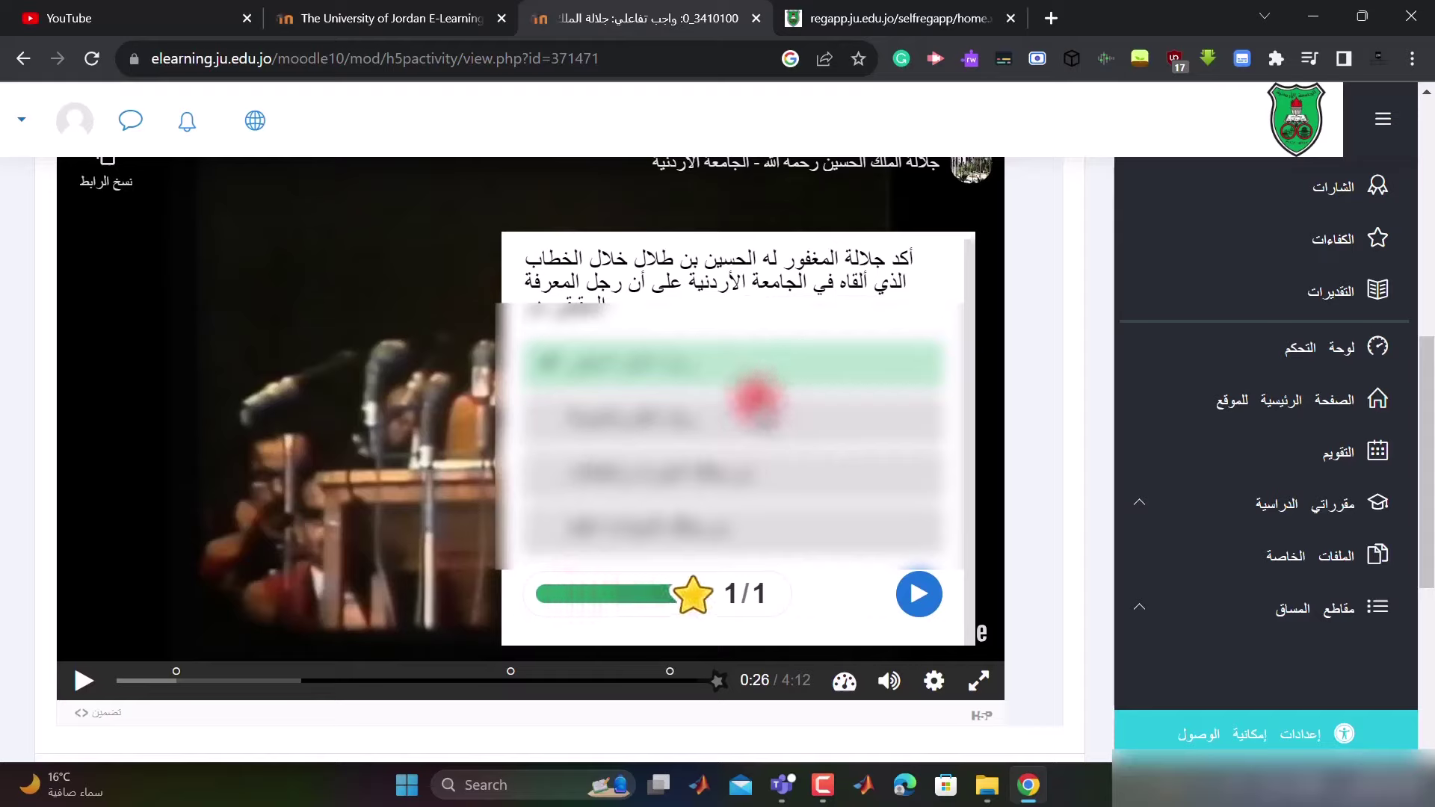
pyautogui.click(919, 603)
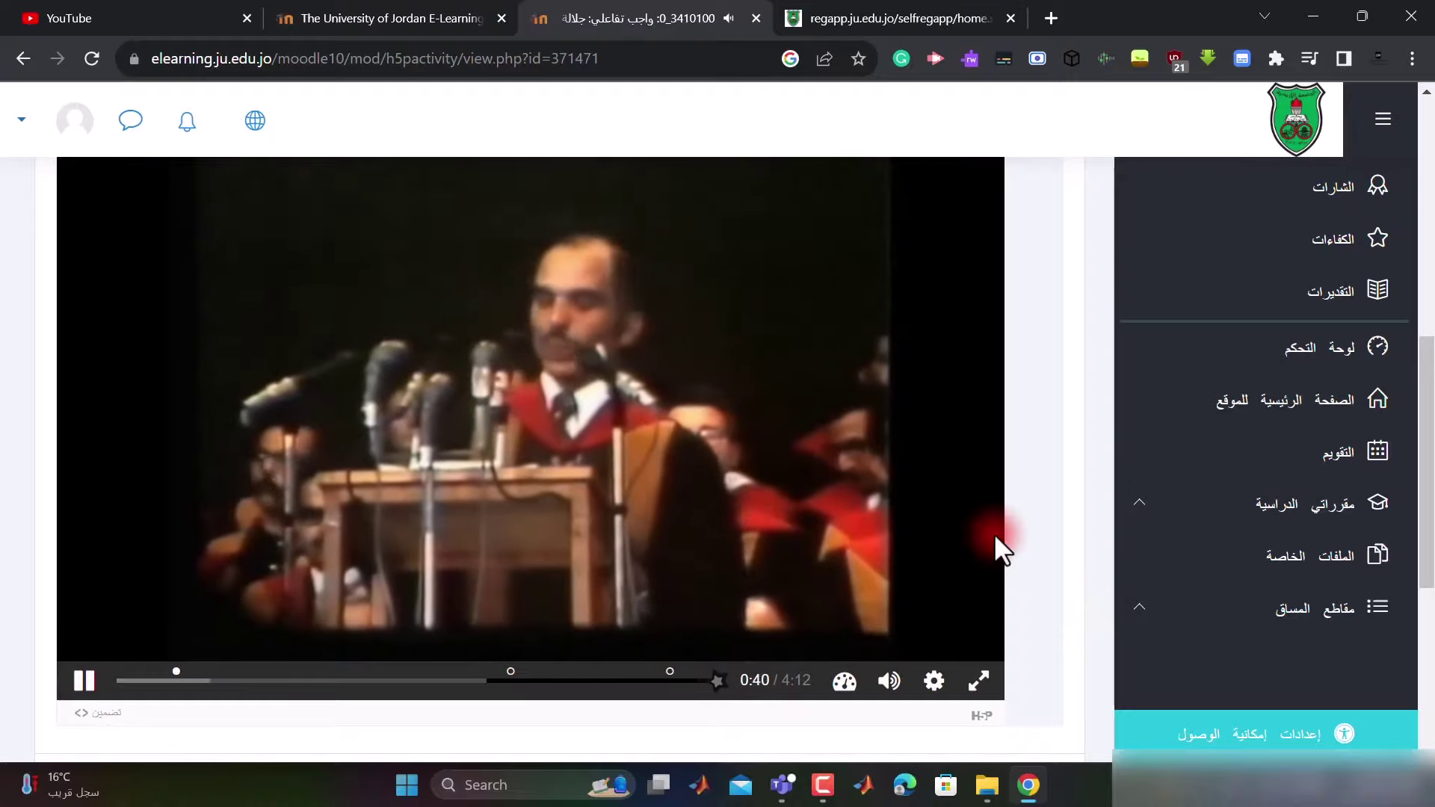
# Step: Pause at 0:50 and 0:52, resuming each time until the 2:51 true/false question
pyautogui.click(84, 680)
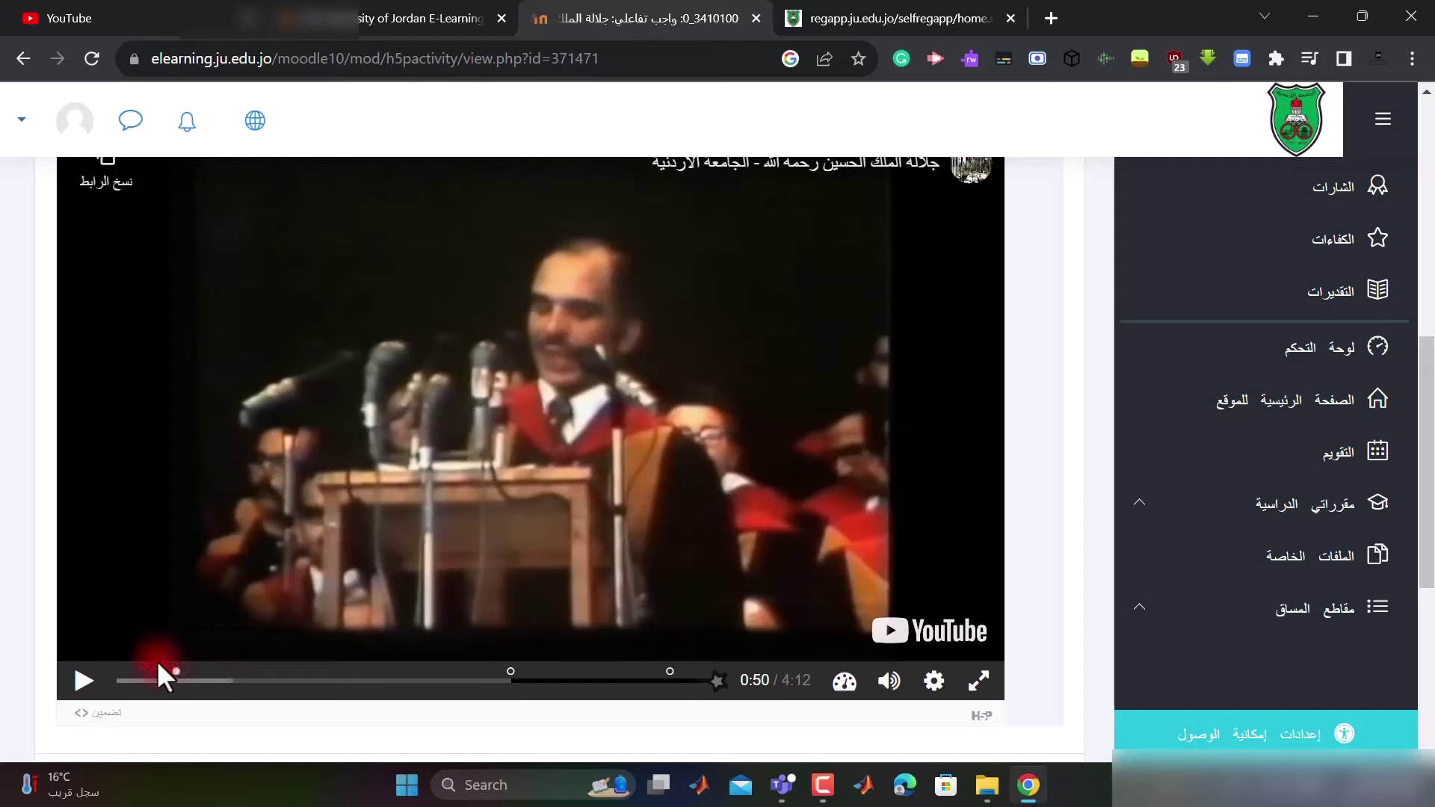
pyautogui.click(84, 681)
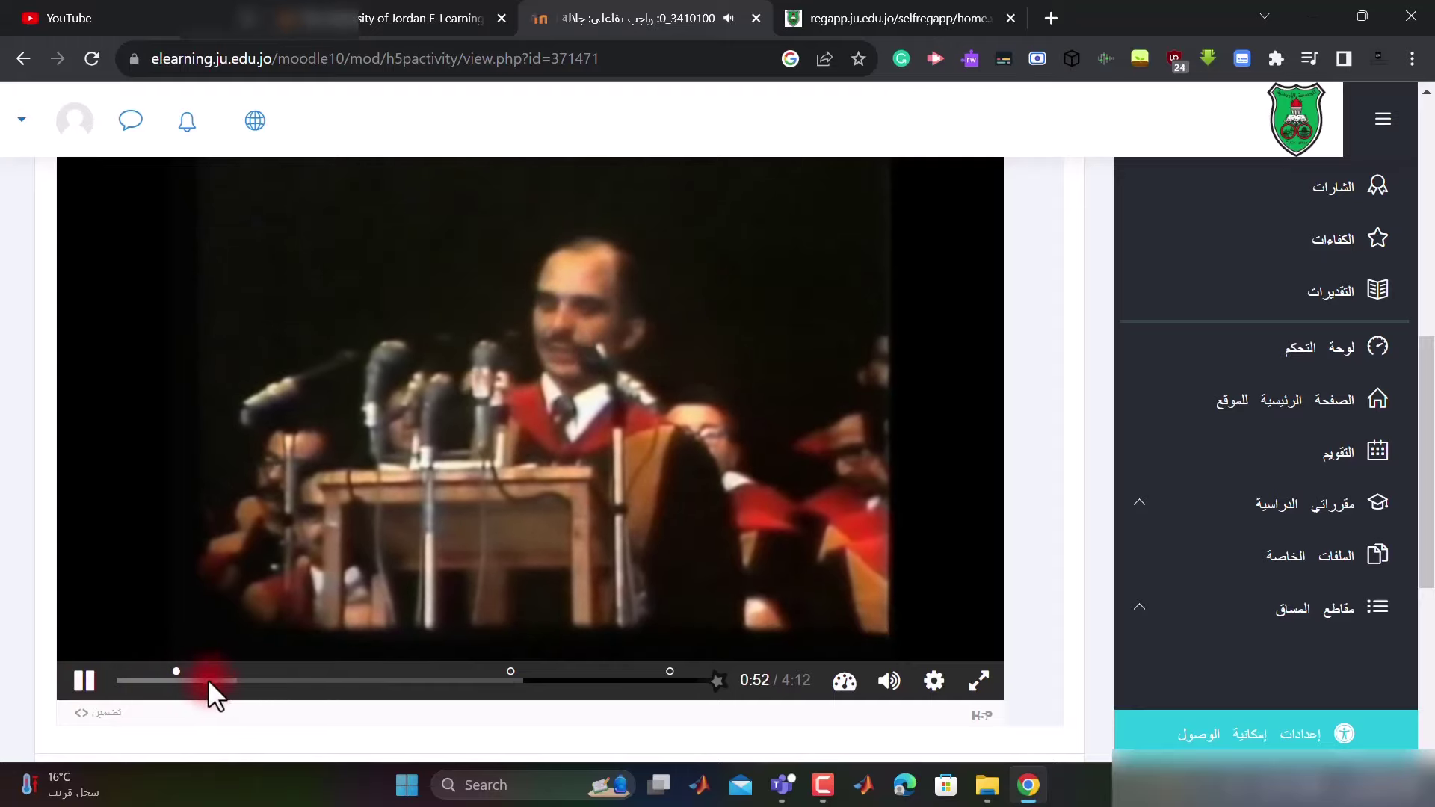
pyautogui.click(83, 681)
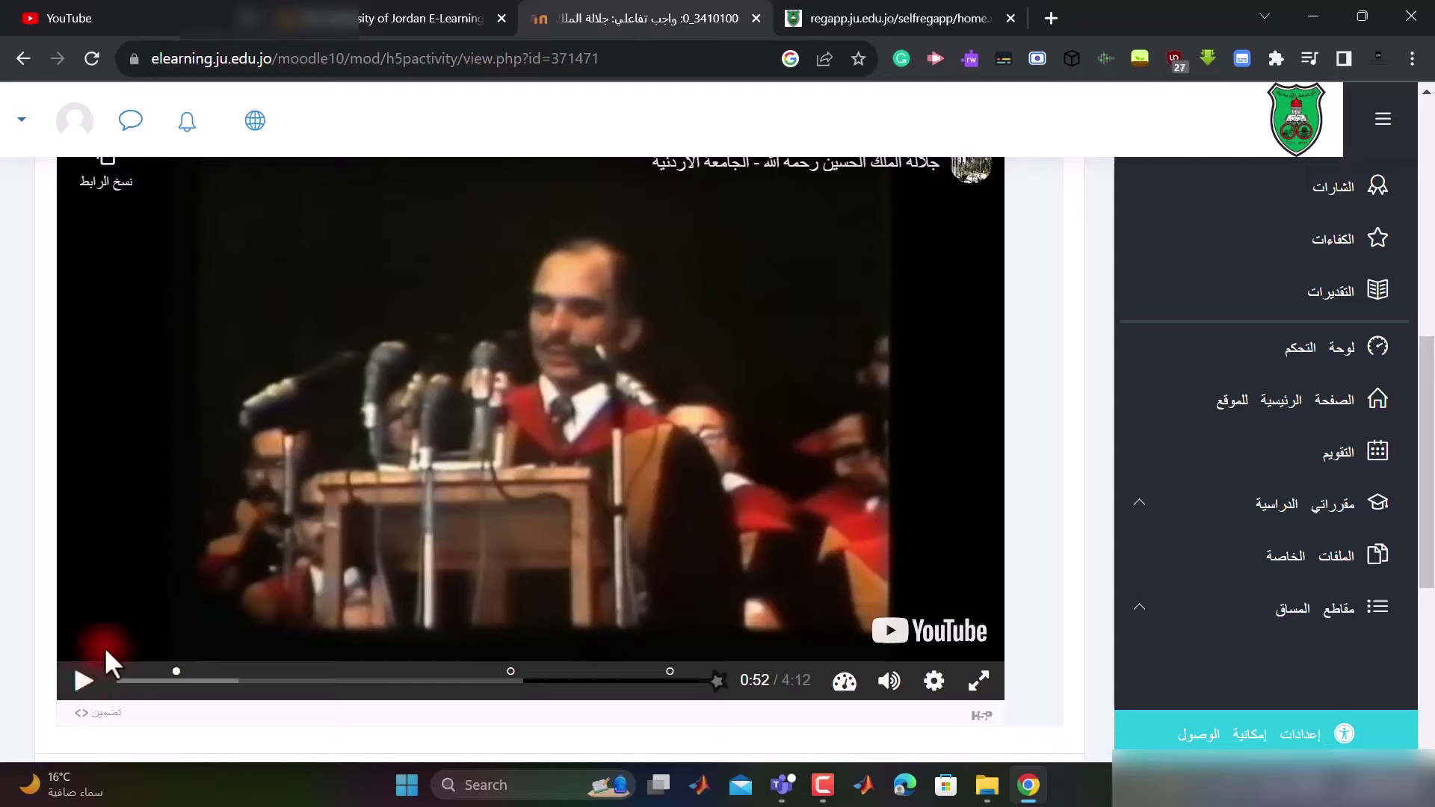
pyautogui.click(82, 687)
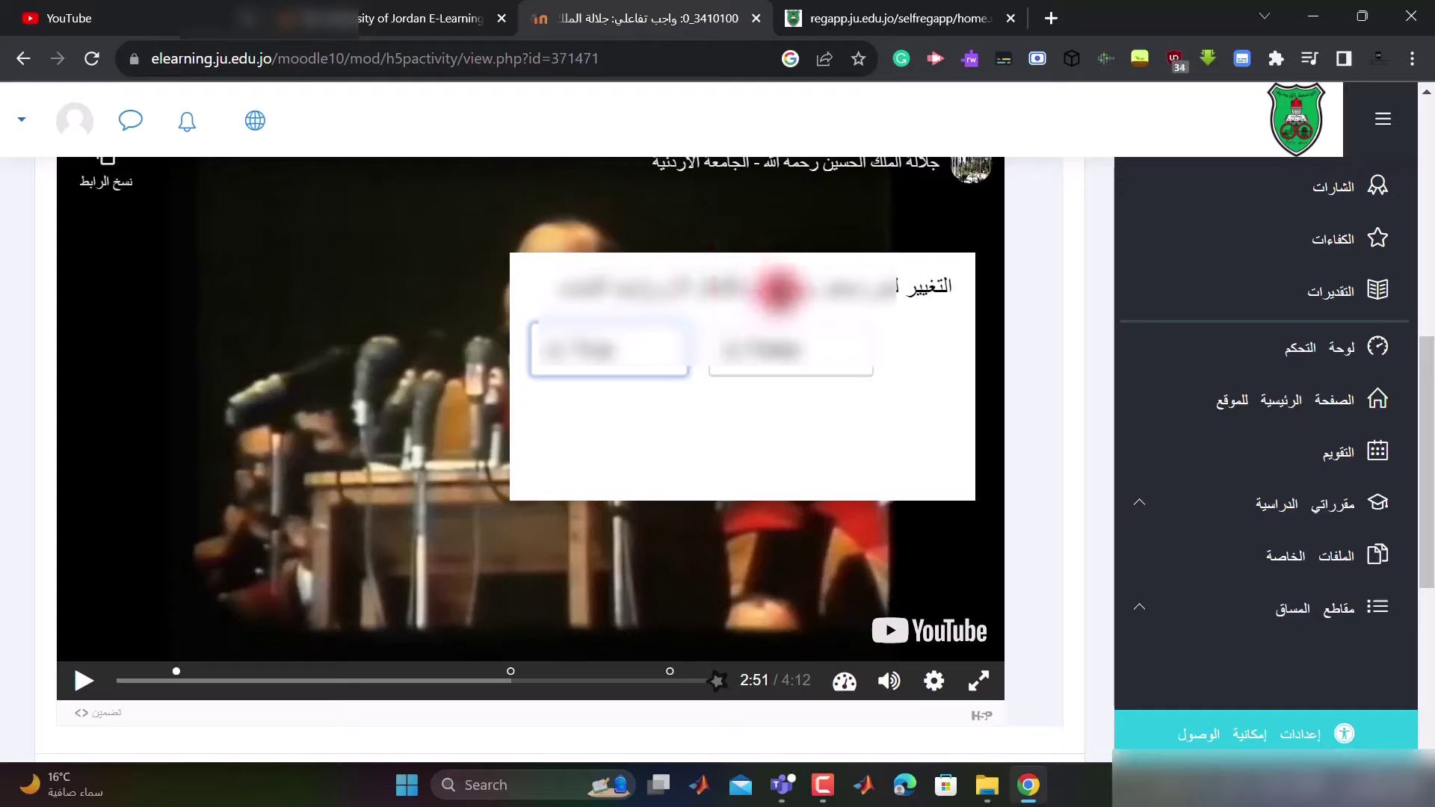
# Step: Choose the first true/false option for 1 of 1 points and continue playback
pyautogui.click(629, 364)
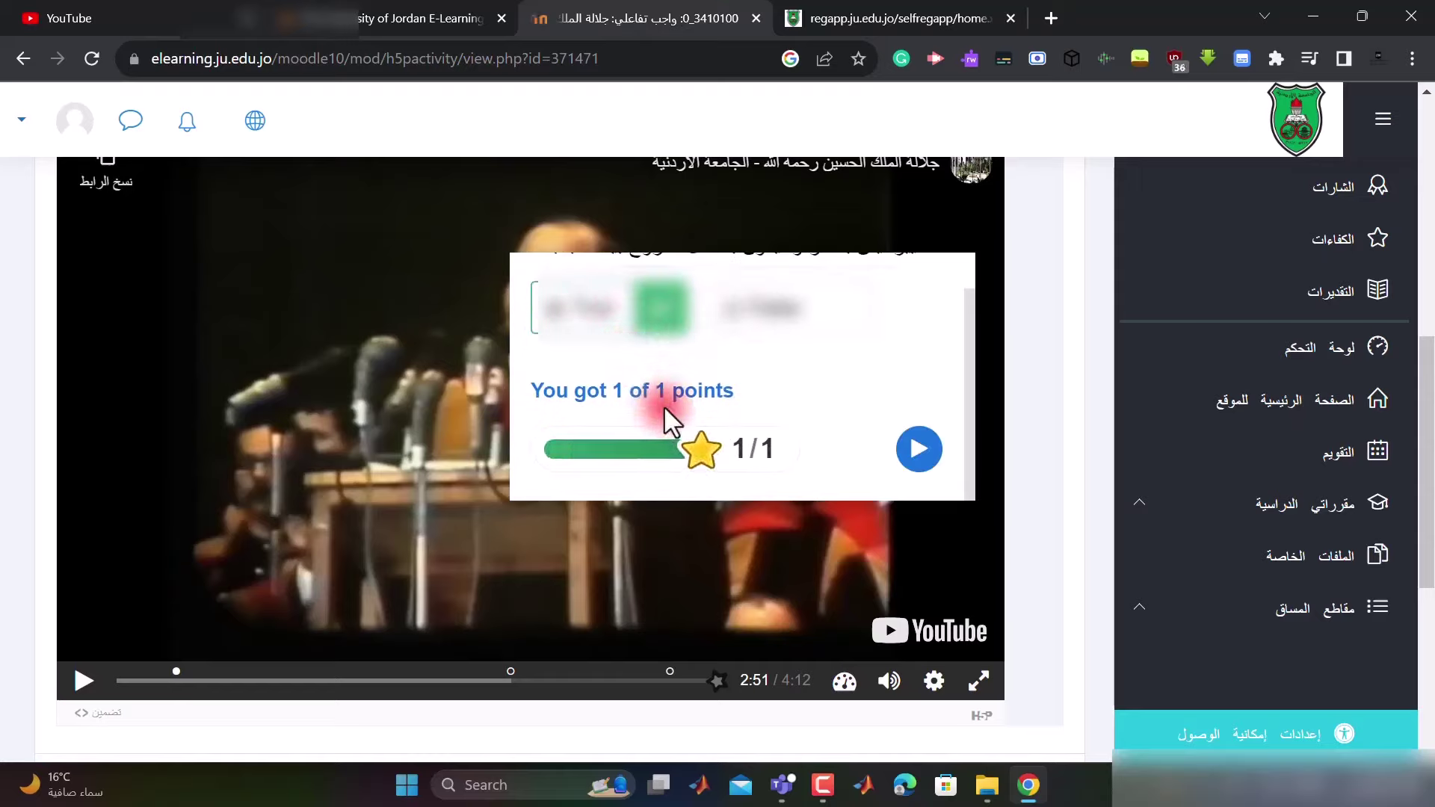
pyautogui.click(920, 449)
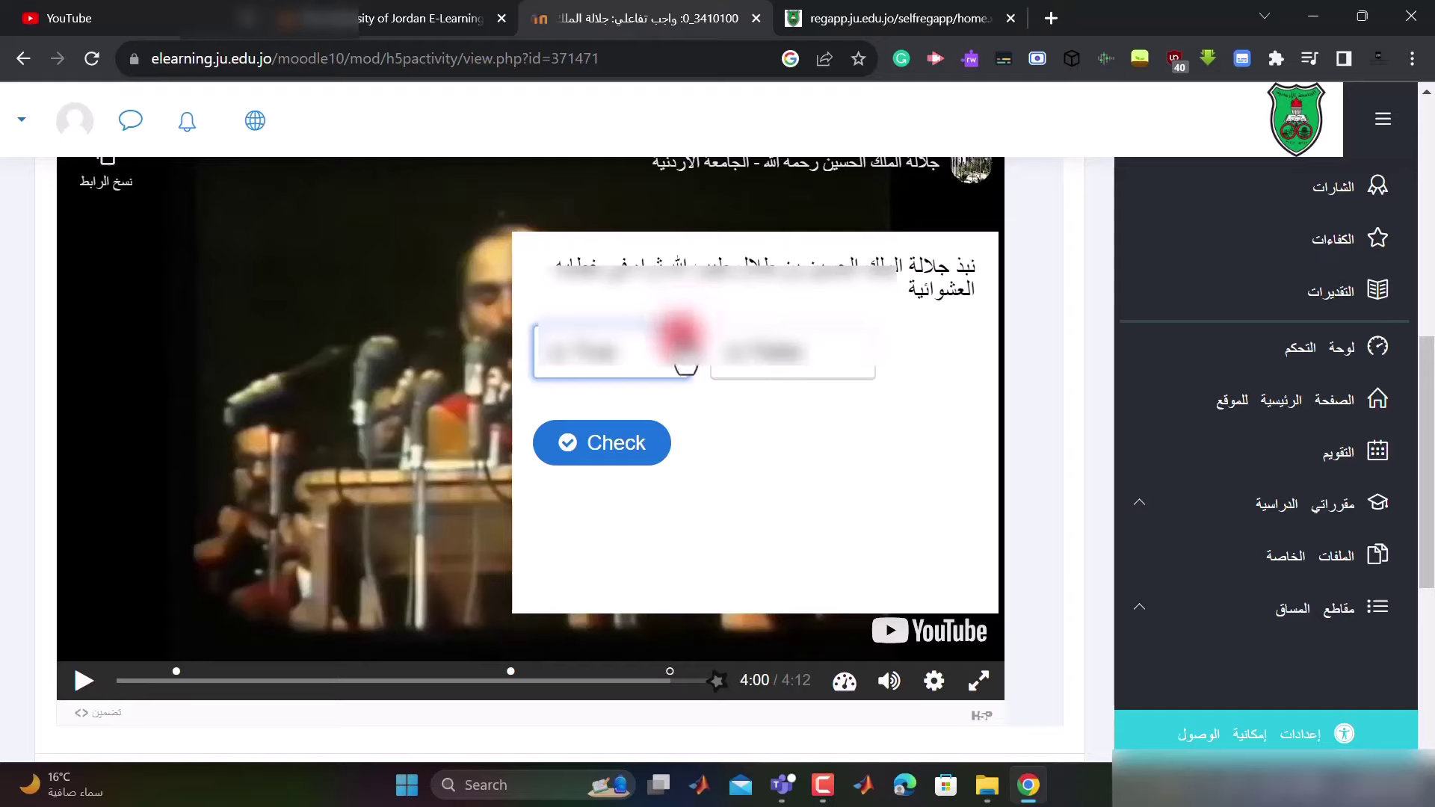
# Step: Answer the 4:00 true/false question with the first option, scoring 1/1, and resume the King Hussein video
pyautogui.click(681, 370)
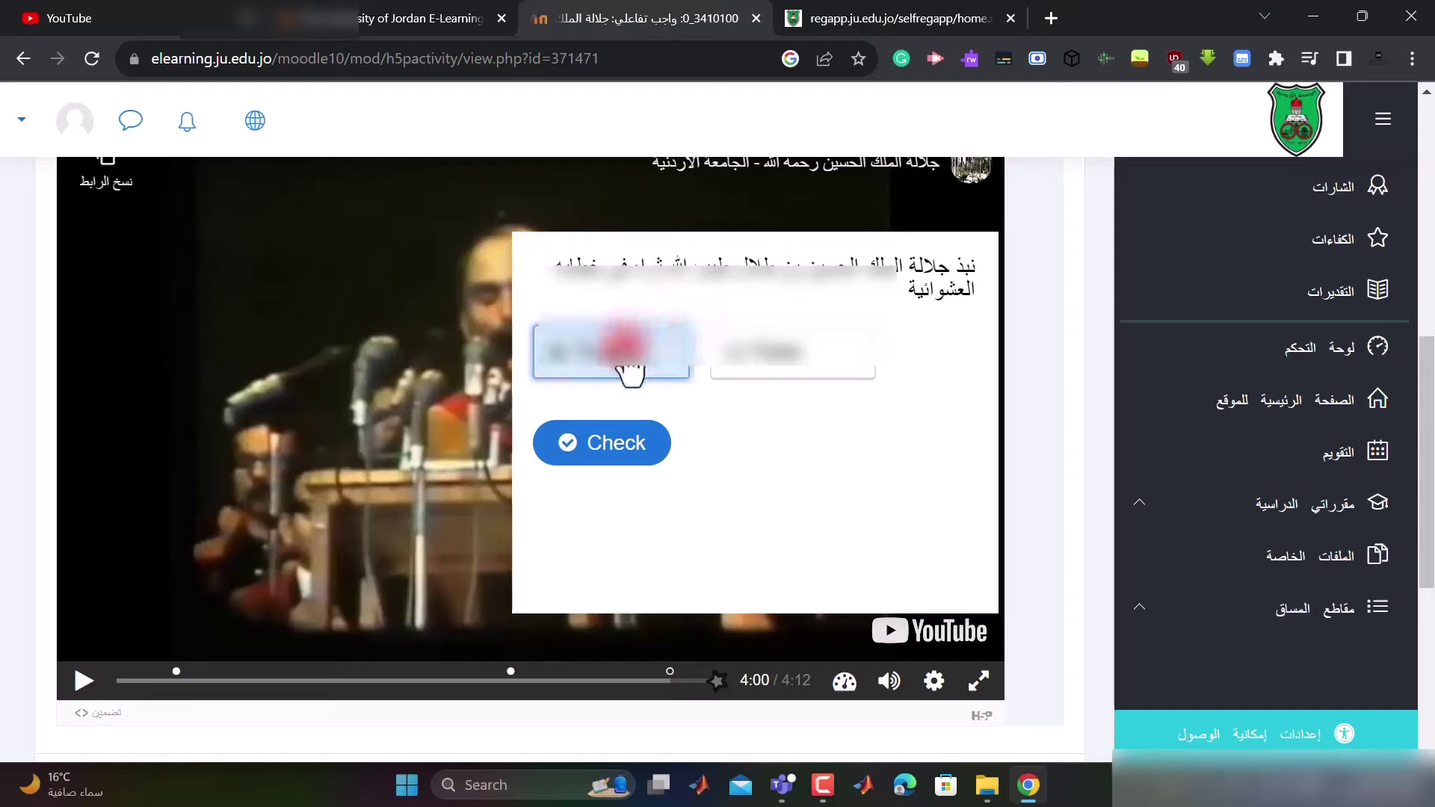
pyautogui.click(586, 448)
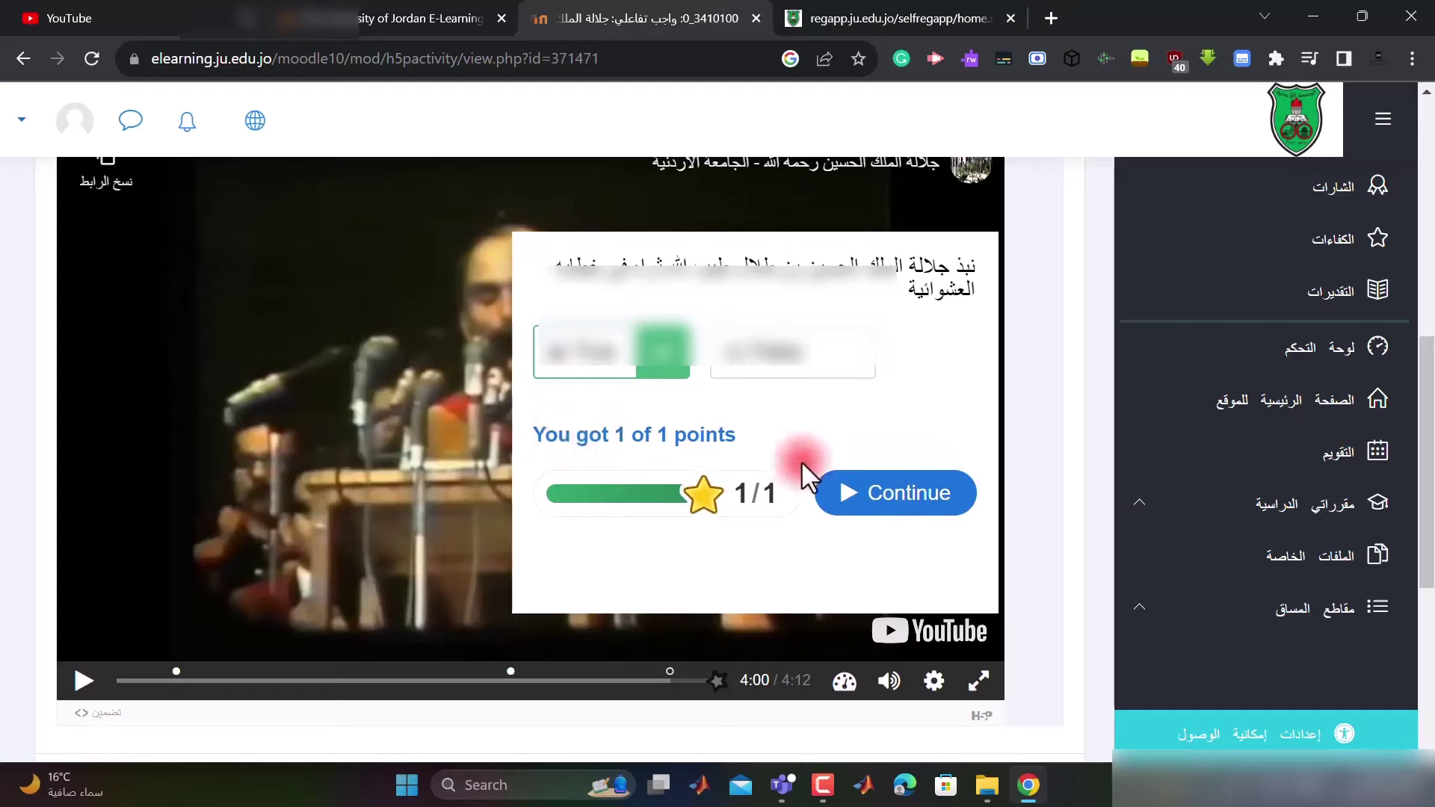
pyautogui.click(886, 512)
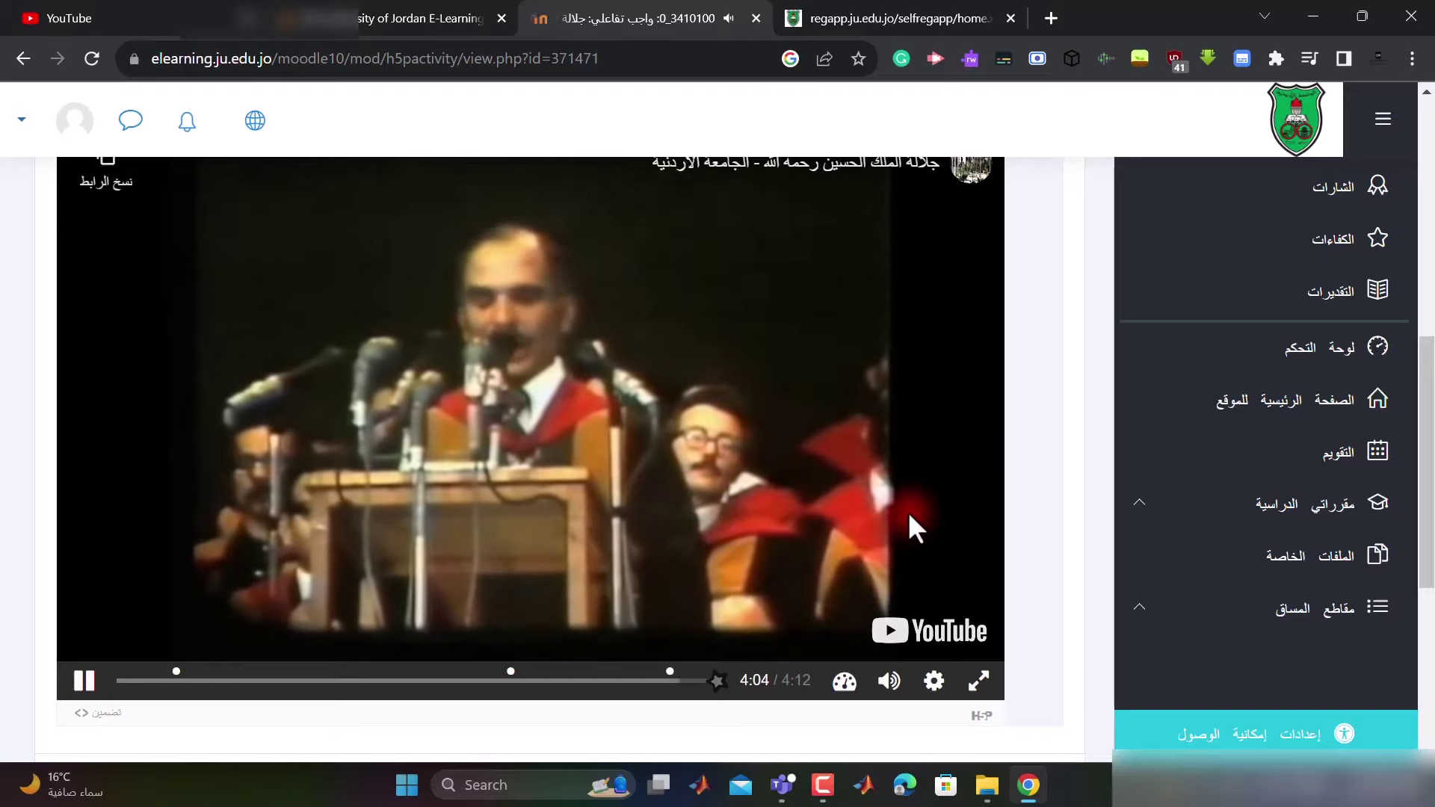
# Step: Play the video to its 4:12 end to reach the '3 Question(s) answered' summary
pyautogui.click(827, 515)
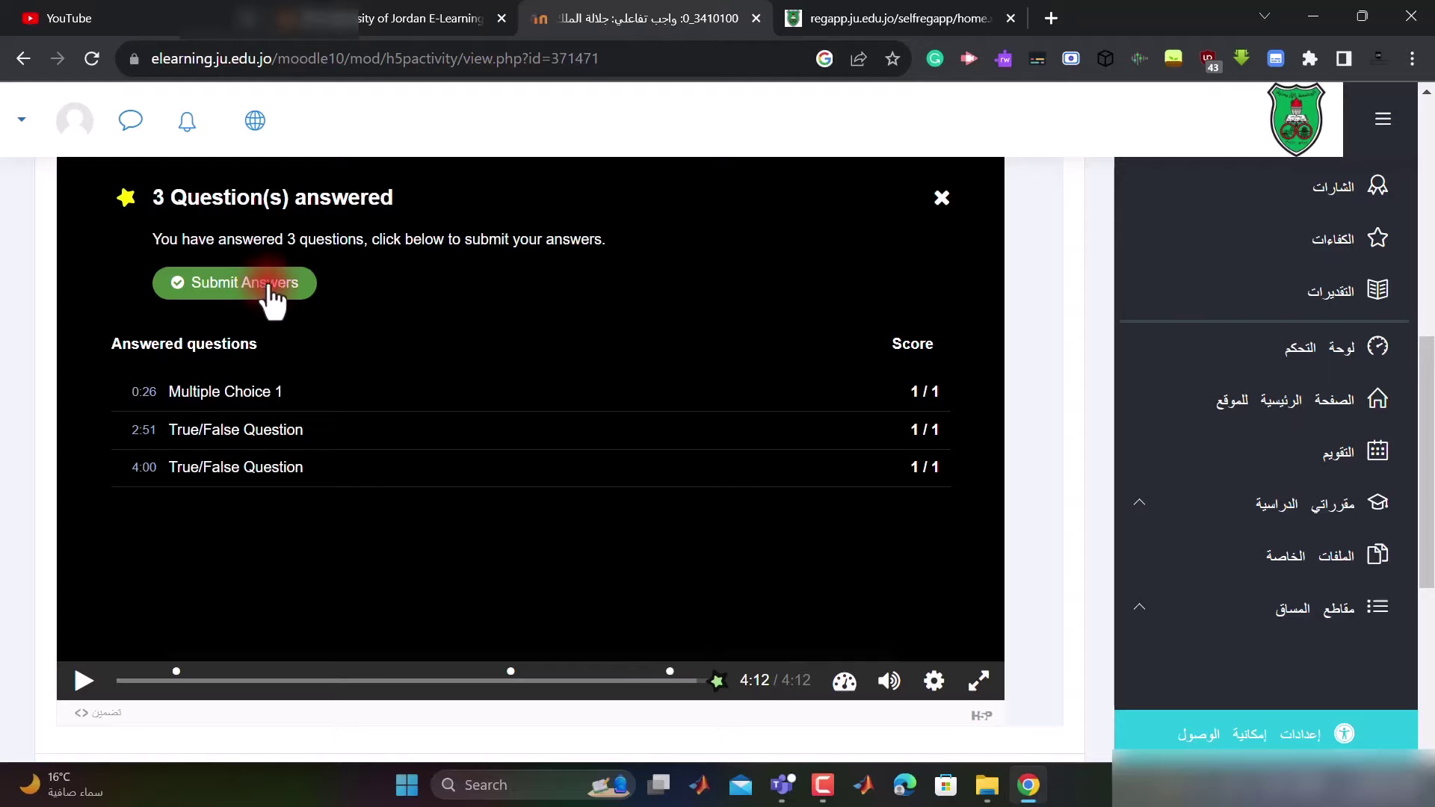
# Step: Submit the three 1/1 quiz answers, close the summary, and return to the activity header
pyautogui.click(203, 288)
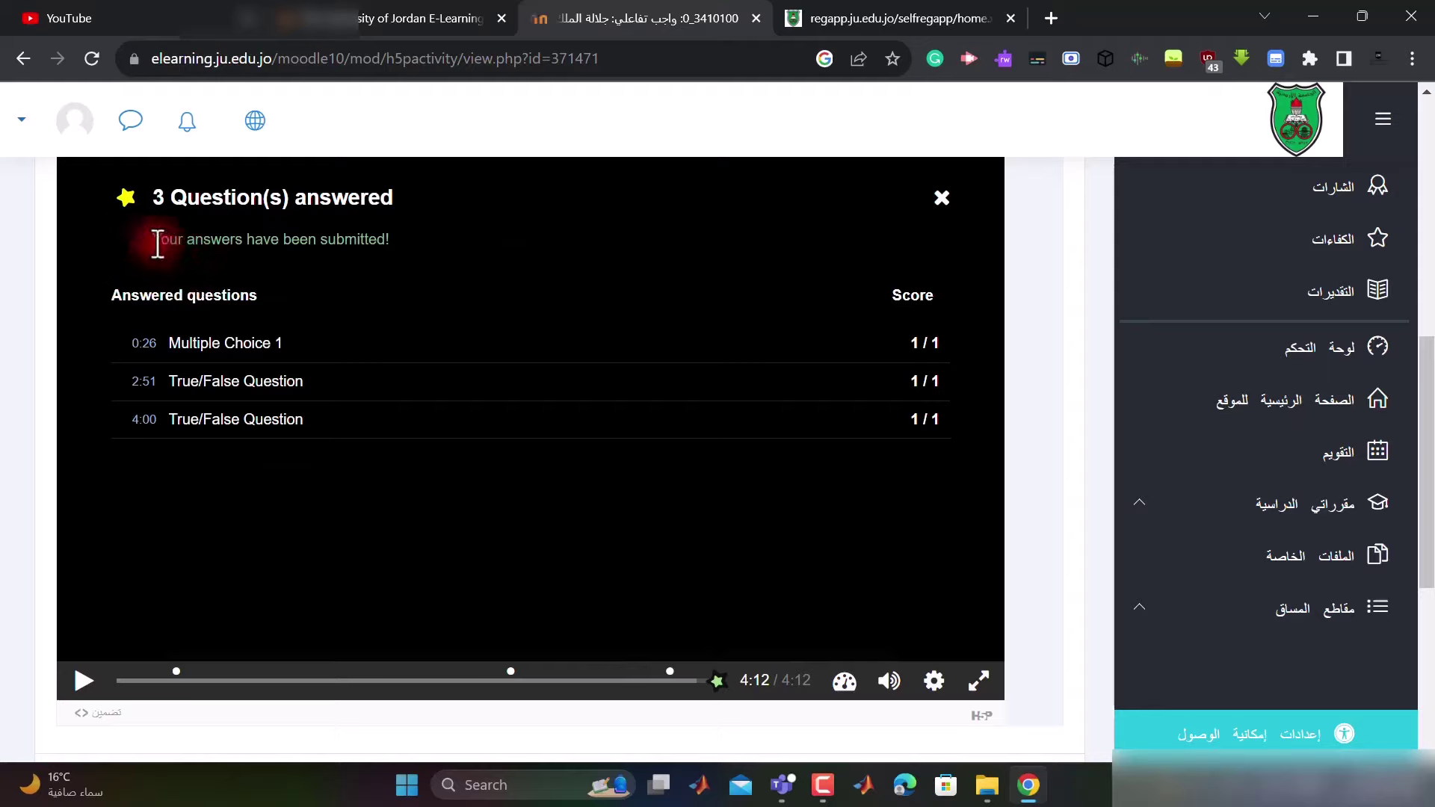
pyautogui.tripleClick(326, 243)
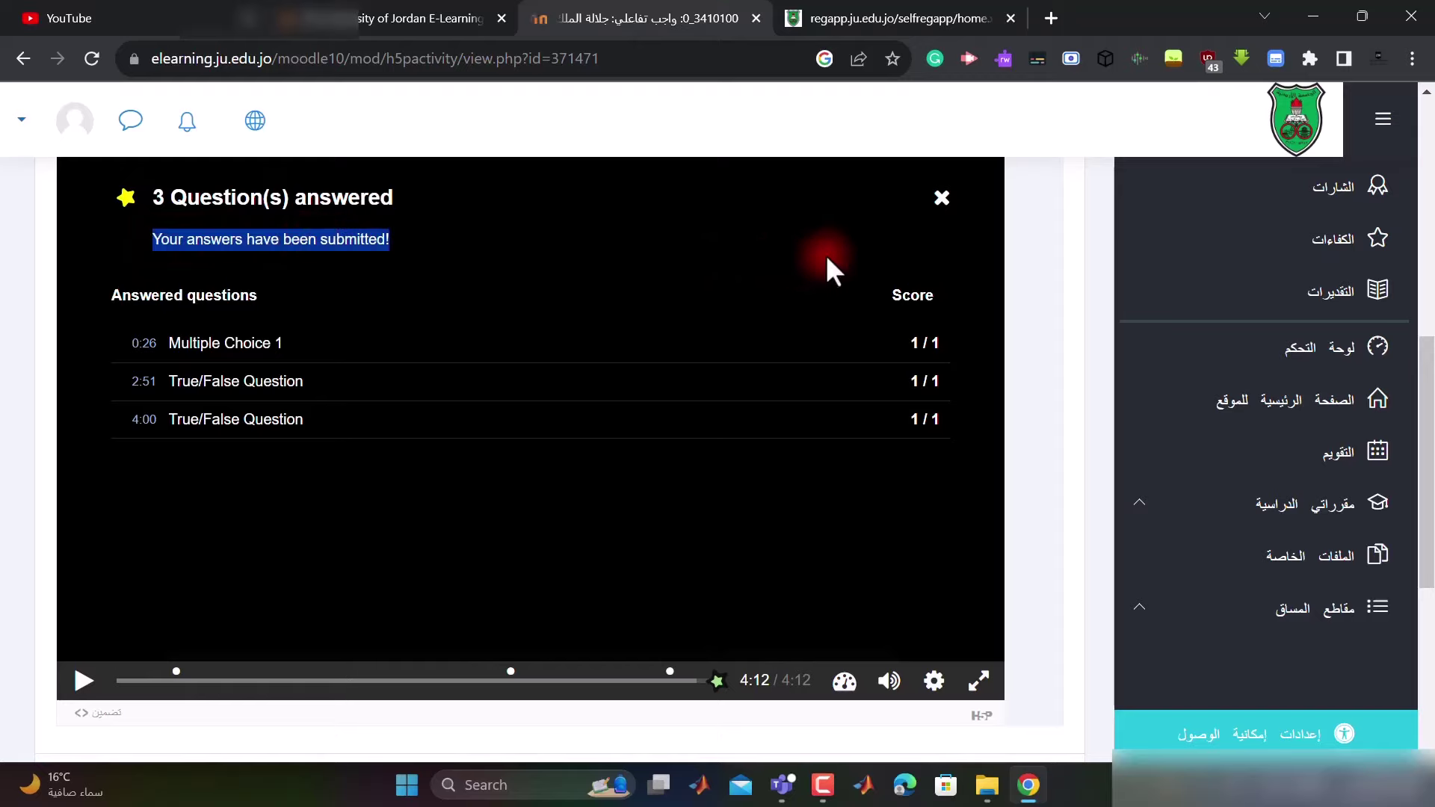
pyautogui.click(936, 206)
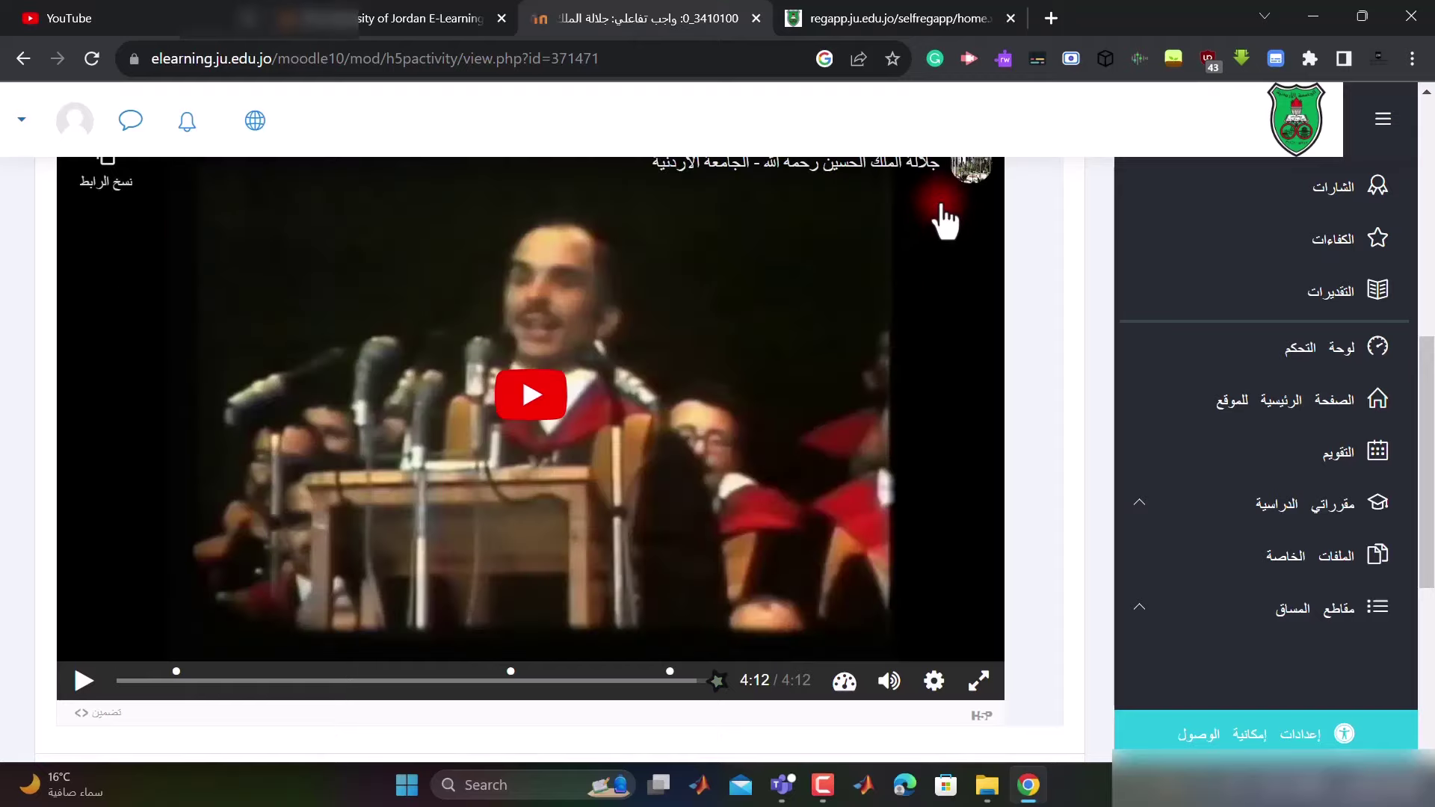
pyautogui.scroll(5, 570, 607)
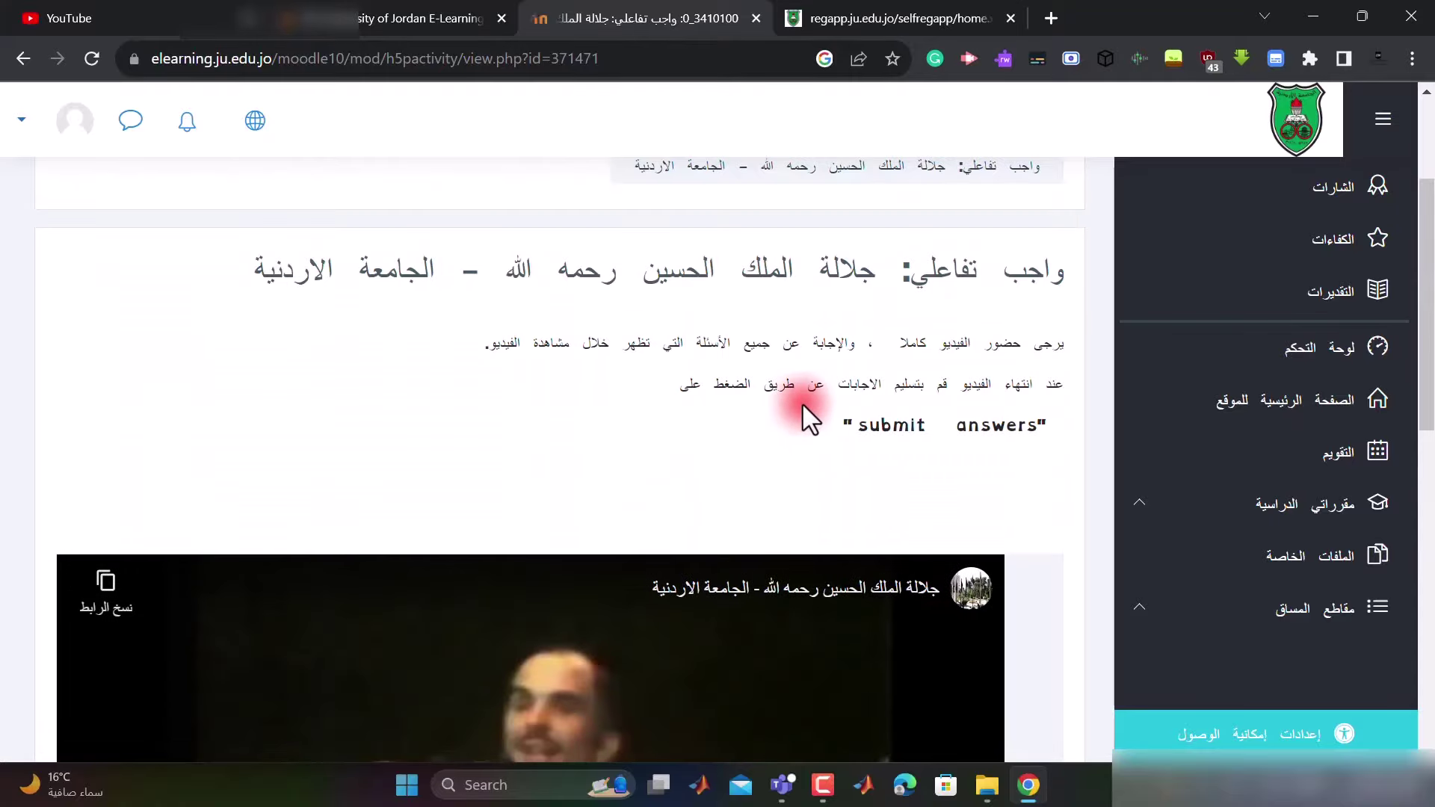